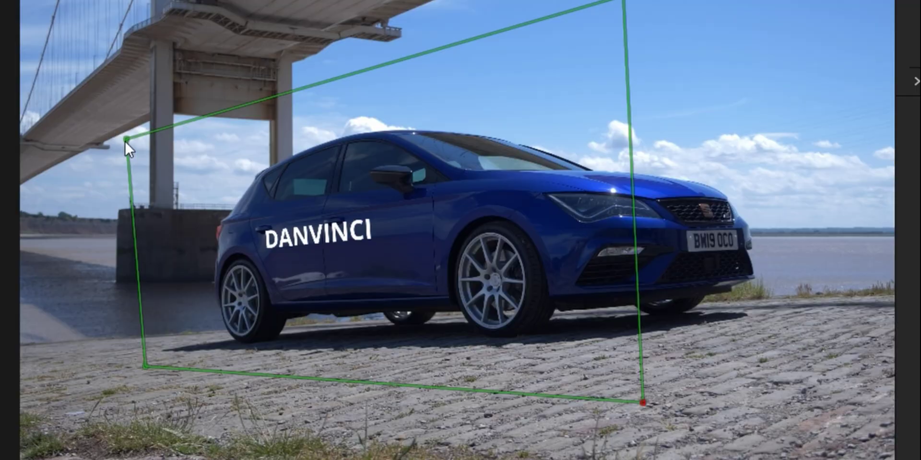
# Load the bridge-side car clip on the Fusion page, with MediaIn1 feeding MediaOut1
pyautogui.moveTo(125, 140); pyautogui.dragTo(140, 151)
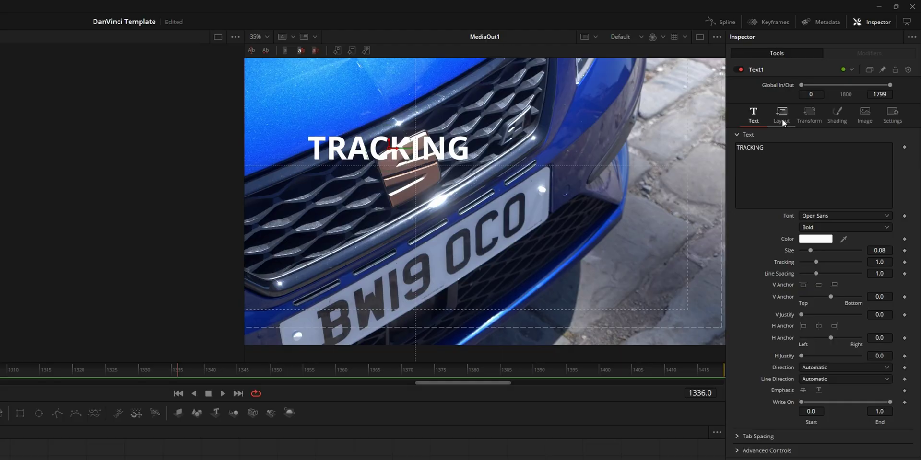
pyautogui.click(787, 116)
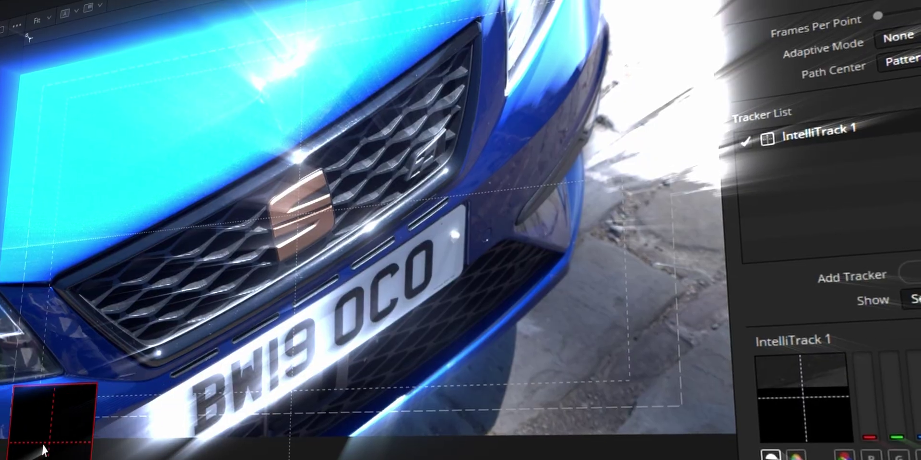
pyautogui.moveTo(43, 450); pyautogui.dragTo(439, 238)
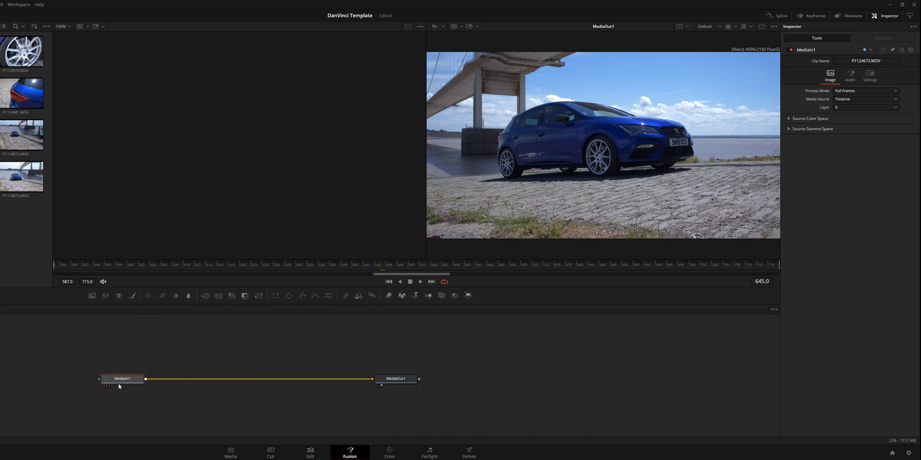
# Add a PlanarTracker node between MediaIn1 and MediaOut1 through the 'planar' tool search
pyautogui.hotkey('shift', 'space')
pyautogui.write('planar')
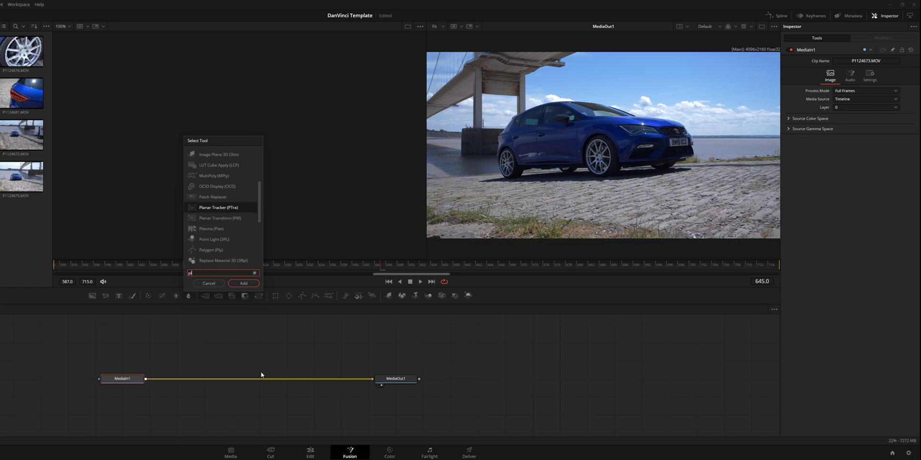
pyautogui.press('Return')
# Align MediaIn1, PlanarTracker1 and MediaOut1 in a straight row and select PlanarTracker1
pyautogui.moveTo(184, 379); pyautogui.dragTo(203, 376)
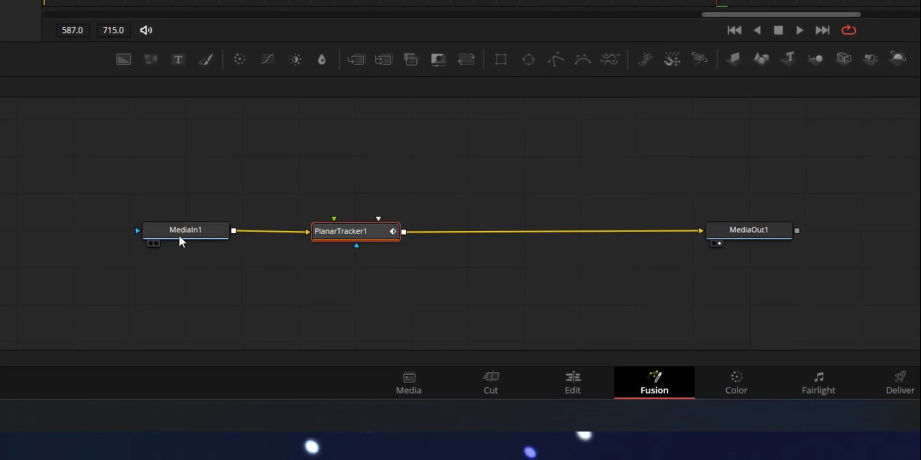
pyautogui.click(179, 234)
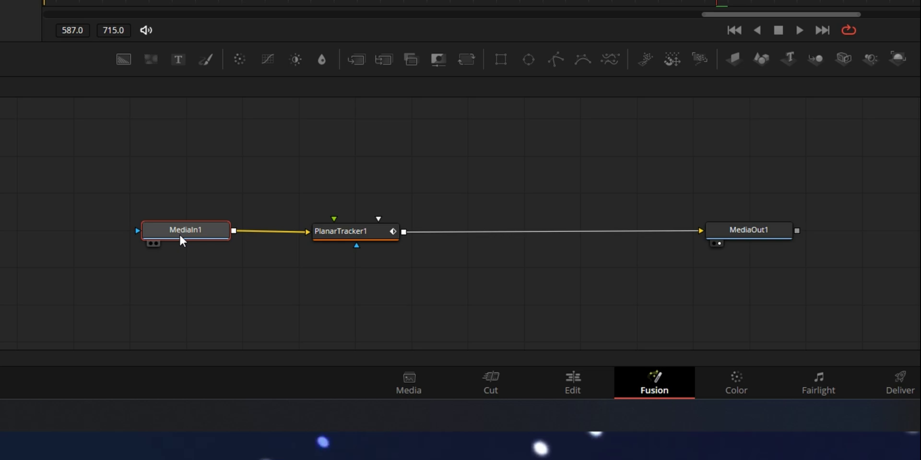
pyautogui.click(753, 237)
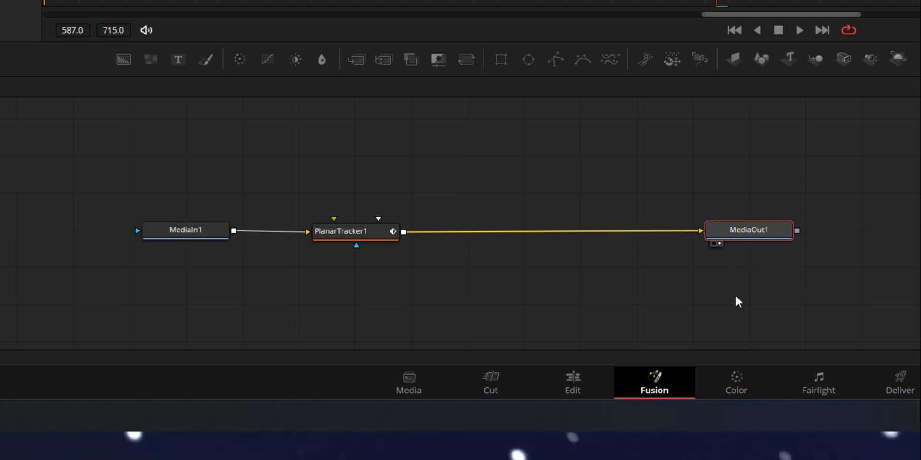
pyautogui.click(363, 236)
pyautogui.moveTo(363, 237)
pyautogui.mouseDown()
pyautogui.moveTo(349, 234)
pyautogui.moveTo(439, 278)
pyautogui.moveTo(408, 225)
pyautogui.moveTo(369, 242)
pyautogui.moveTo(369, 227)
pyautogui.mouseUp()
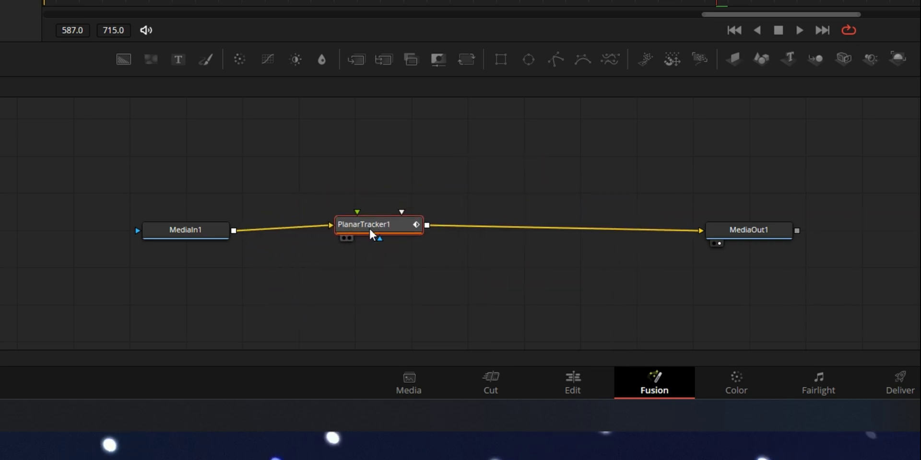
pyautogui.moveTo(203, 231); pyautogui.dragTo(198, 224)
pyautogui.click(198, 223)
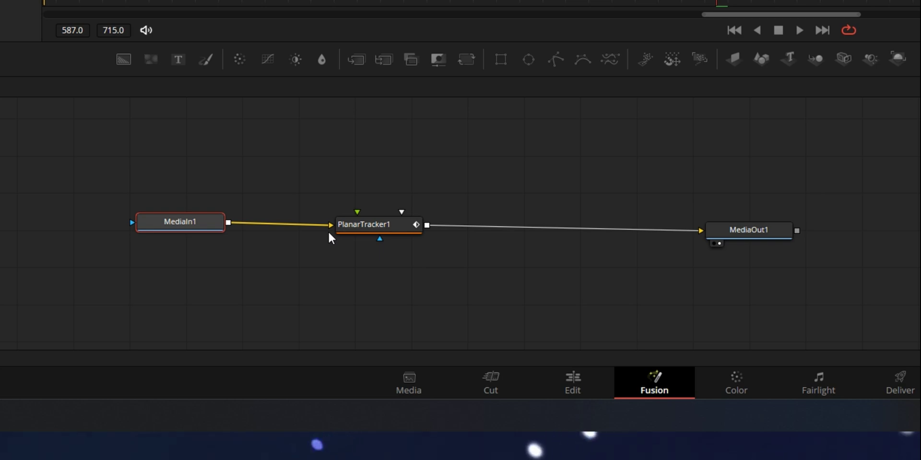
pyautogui.moveTo(376, 235); pyautogui.dragTo(390, 227)
pyautogui.click(390, 223)
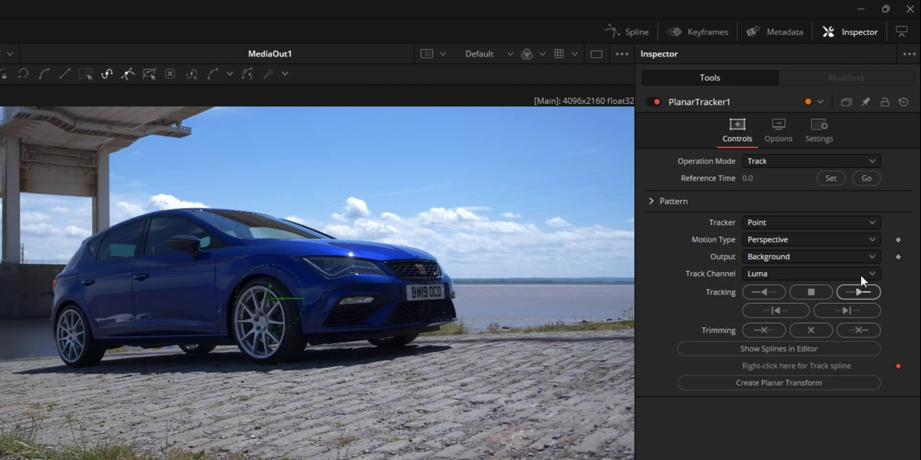
# Outline the car's front wheel and lower body as the track area, using frame 645 as reference time
pyautogui.click(840, 32)
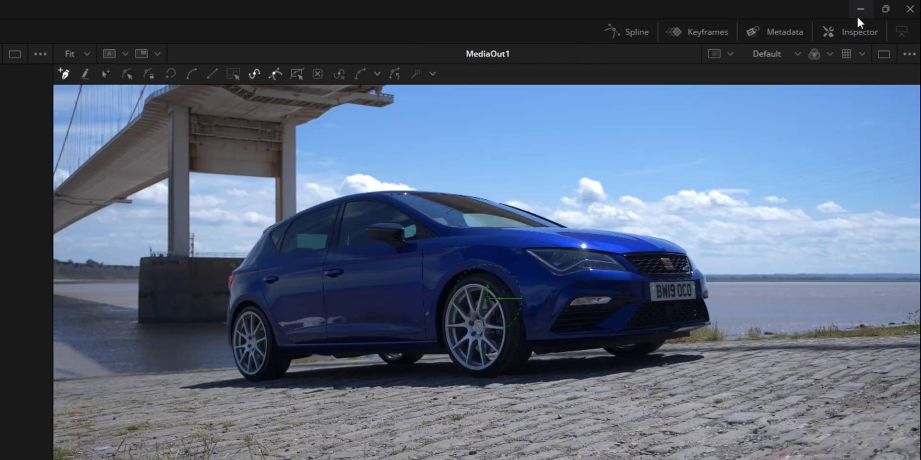
pyautogui.click(856, 33)
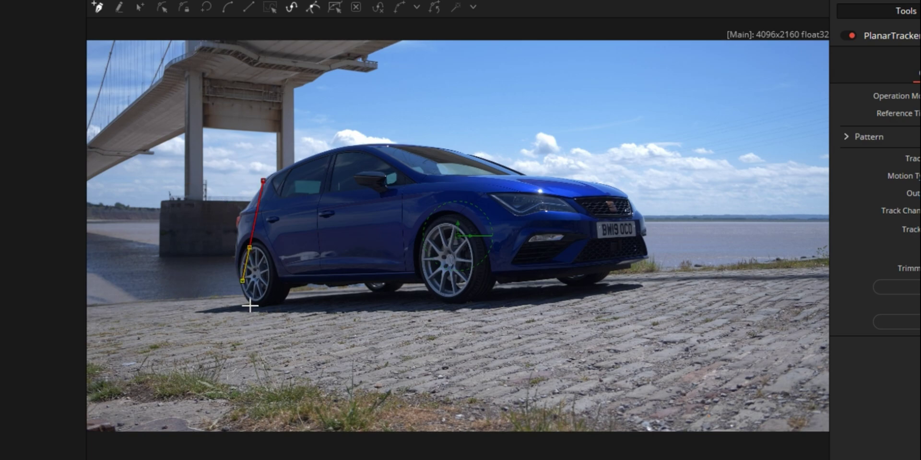
pyautogui.click(501, 291)
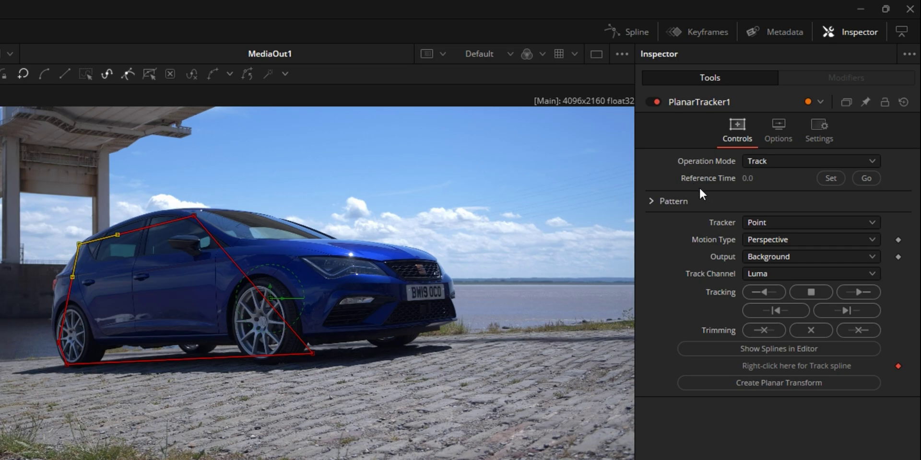
pyautogui.click(829, 179)
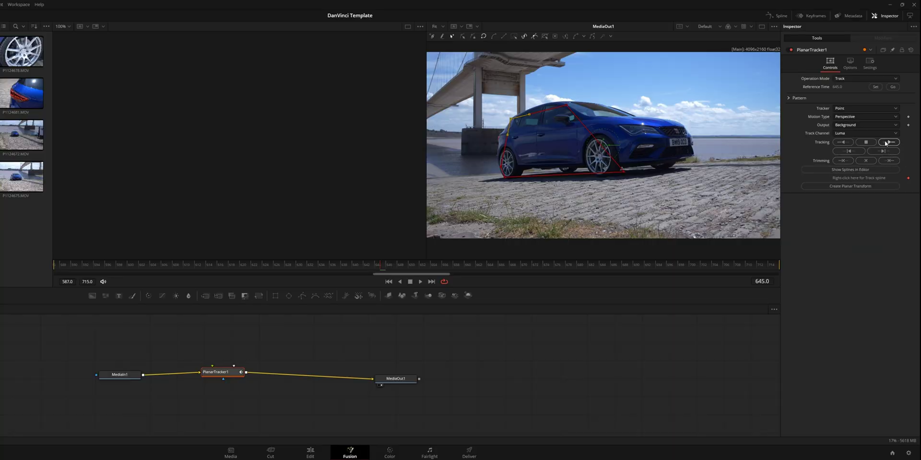
# Track the car outline forward from frame 645, then backward to frame 607
pyautogui.click(885, 141)
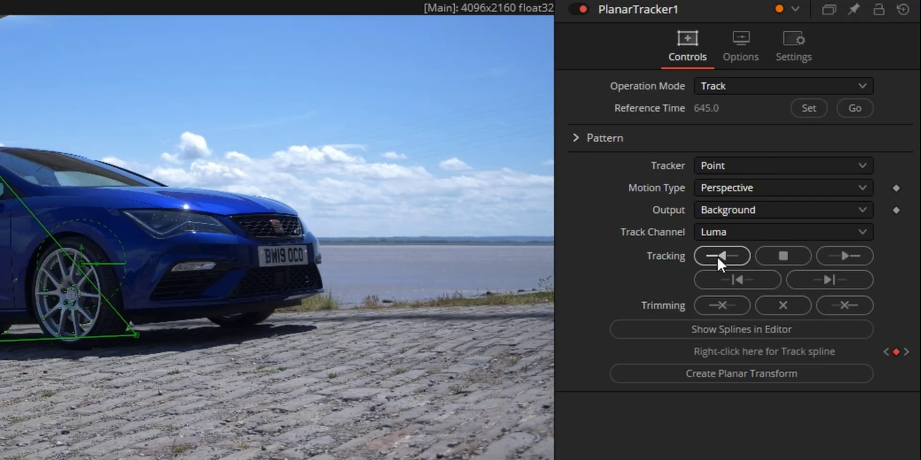
pyautogui.click(718, 256)
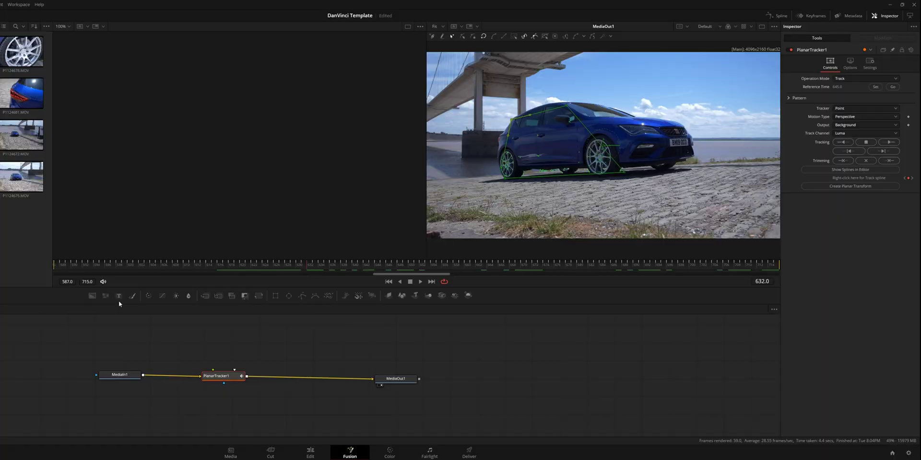
# Add a Text1 node and connect it to PlanarTracker1's green foreground input
pyautogui.moveTo(119, 298); pyautogui.dragTo(231, 346)
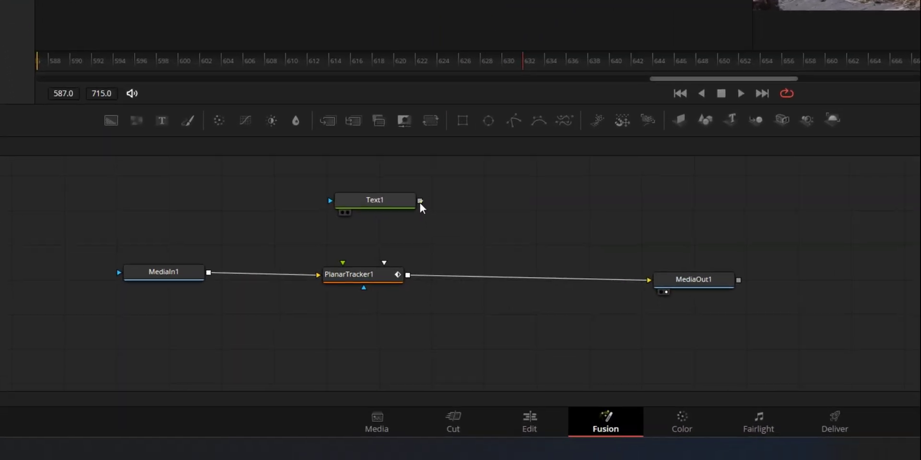
pyautogui.moveTo(253, 338); pyautogui.dragTo(214, 376)
pyautogui.moveTo(384, 247); pyautogui.dragTo(387, 249)
pyautogui.click(436, 254)
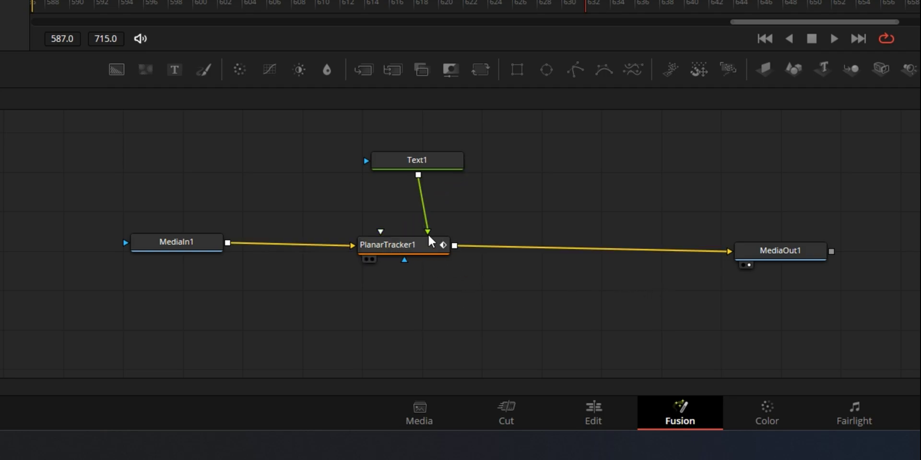
# Change the text to DANVINCI and set PlanarTracker1's Operation Mode to Corner Pin
pyautogui.click(411, 163)
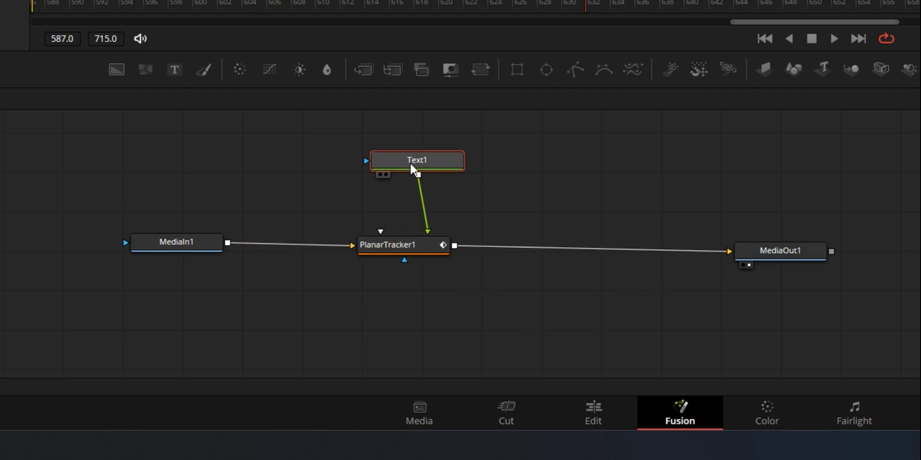
pyautogui.write('VINCI')
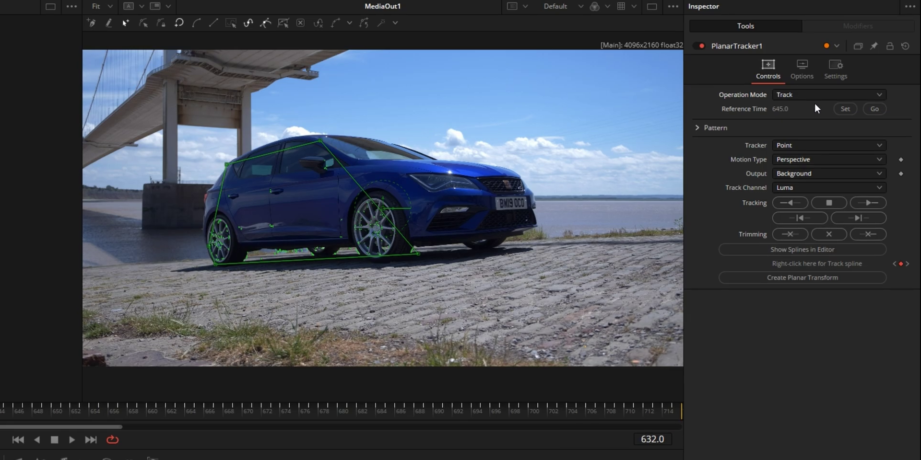
pyautogui.click(850, 94)
pyautogui.click(817, 134)
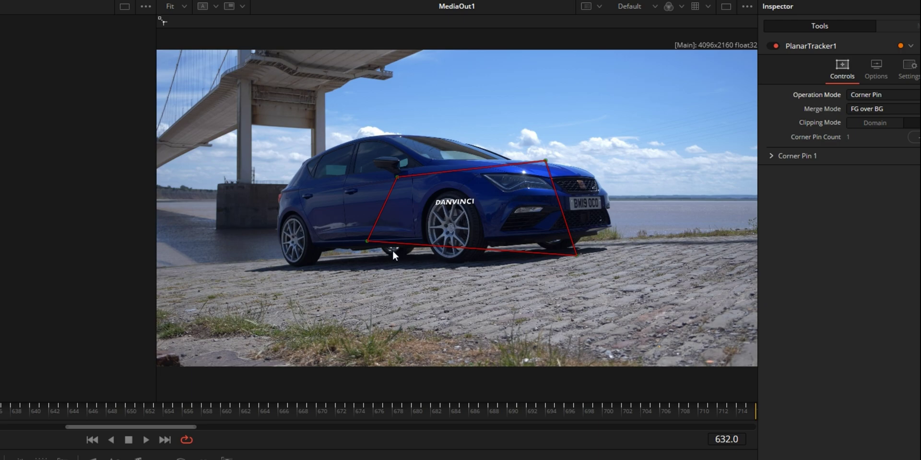
# Drag the four corner-pin handles until the DANVINCI text quad fits the car's door panel
pyautogui.moveTo(397, 176); pyautogui.dragTo(242, 153)
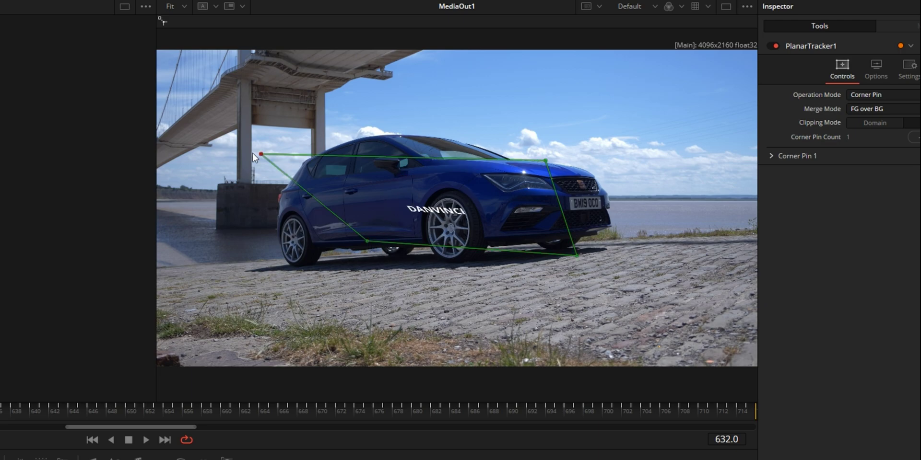
pyautogui.moveTo(253, 282); pyautogui.dragTo(234, 282)
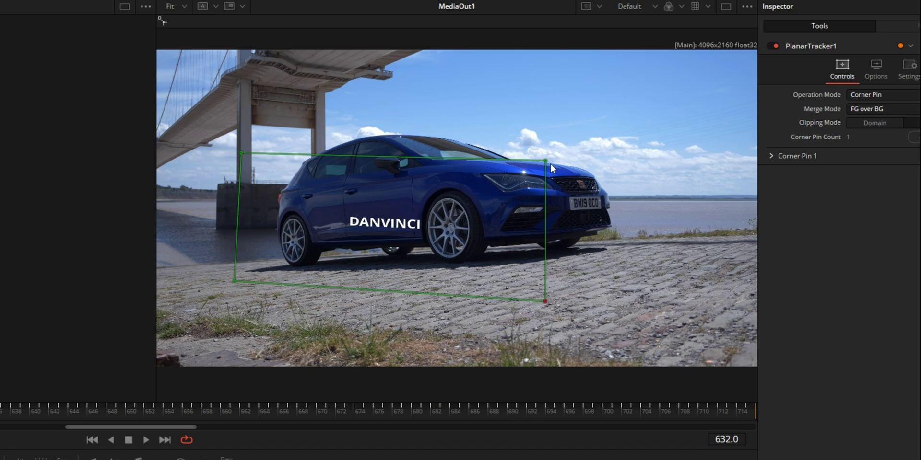
pyautogui.moveTo(512, 74); pyautogui.dragTo(520, 46)
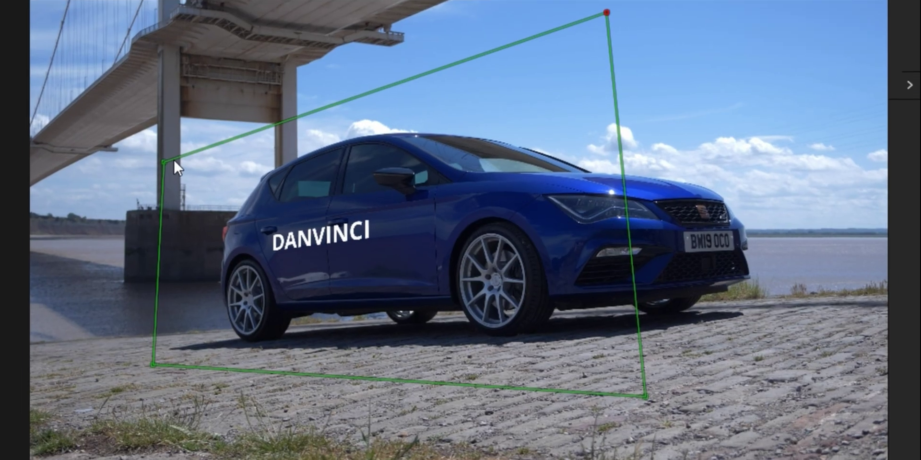
pyautogui.moveTo(242, 153); pyautogui.dragTo(220, 140)
pyautogui.moveTo(648, 400); pyautogui.dragTo(642, 396)
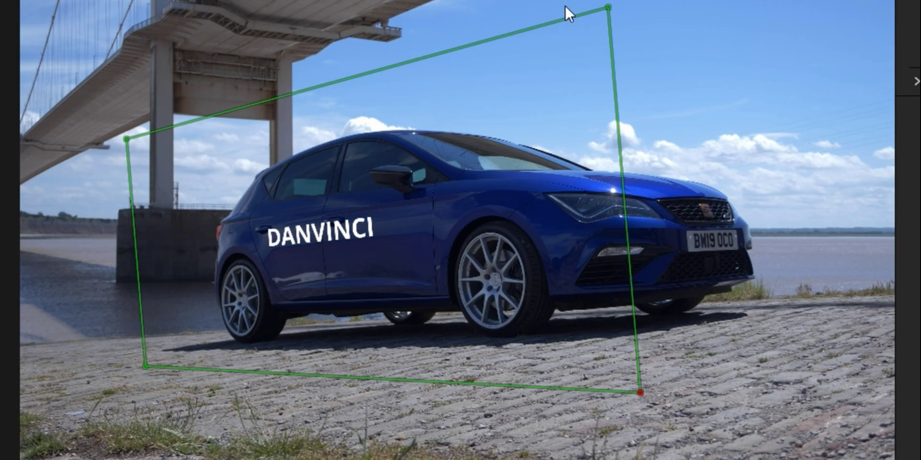
pyautogui.moveTo(610, 11); pyautogui.dragTo(625, 0)
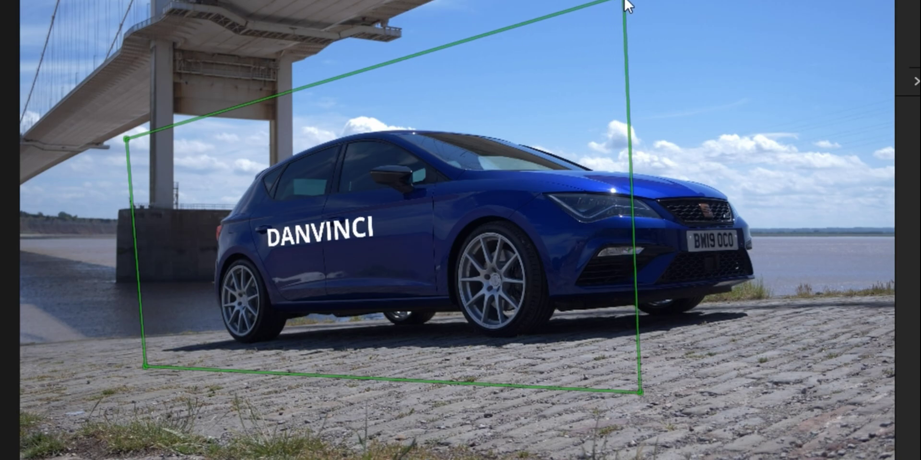
pyautogui.moveTo(641, 393); pyautogui.dragTo(642, 403)
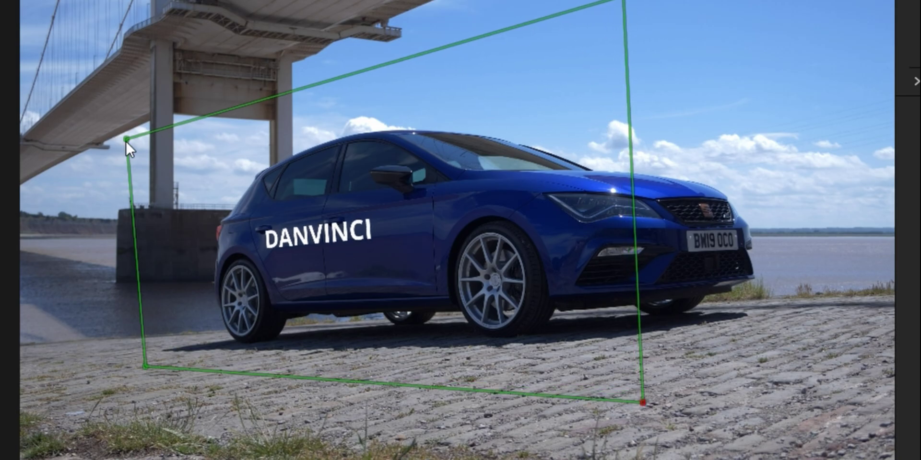
pyautogui.moveTo(126, 140); pyautogui.dragTo(139, 154)
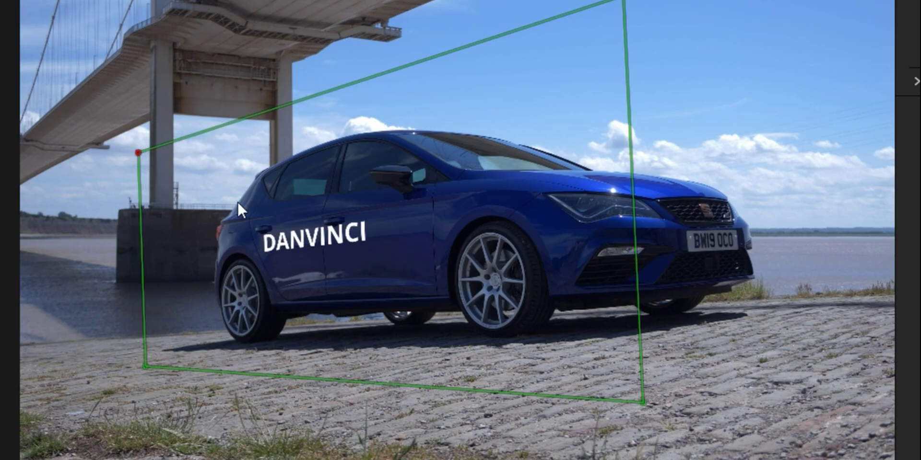
pyautogui.moveTo(149, 376); pyautogui.dragTo(140, 385)
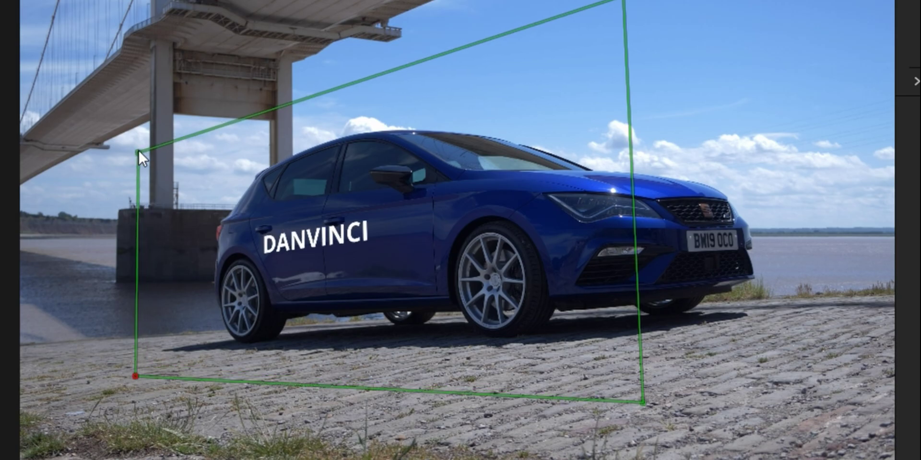
pyautogui.moveTo(138, 152); pyautogui.dragTo(132, 146)
pyautogui.click(135, 376)
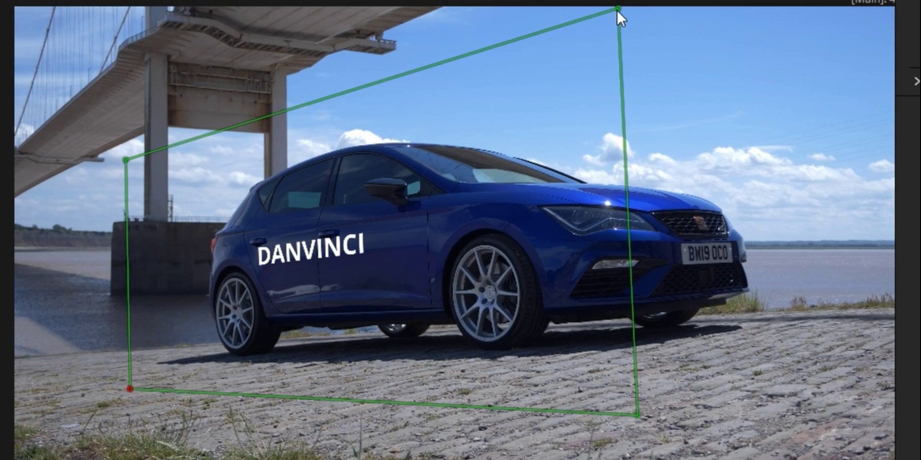
pyautogui.moveTo(617, 9); pyautogui.dragTo(617, 14)
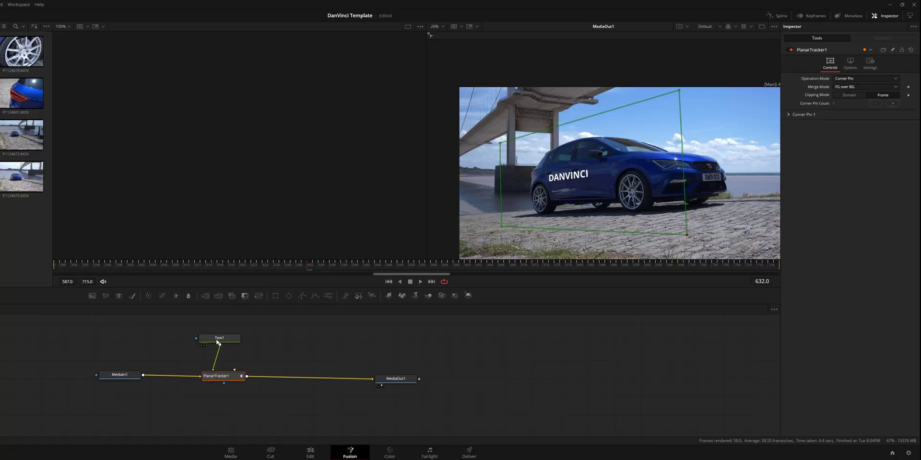
# Increase Text1's Size so DANVINCI appears larger on the door, then play the clip
pyautogui.click(225, 348)
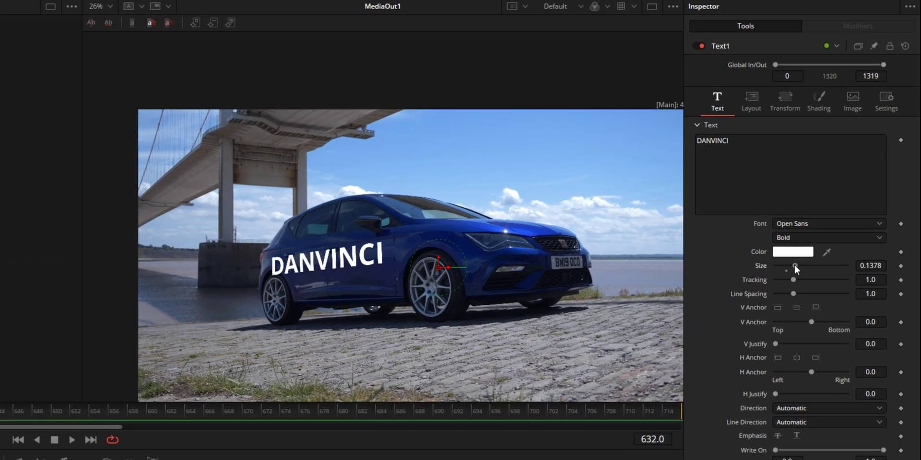
pyautogui.moveTo(799, 266); pyautogui.dragTo(804, 266)
pyautogui.press('space')
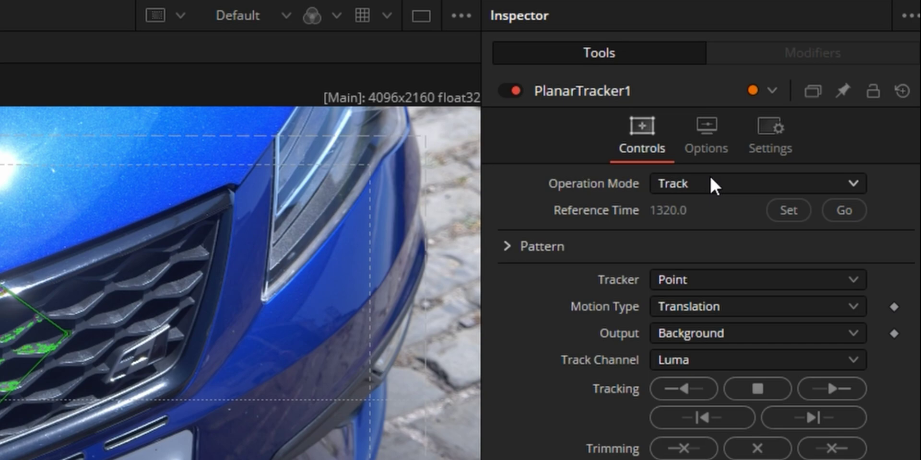
pyautogui.click(709, 182)
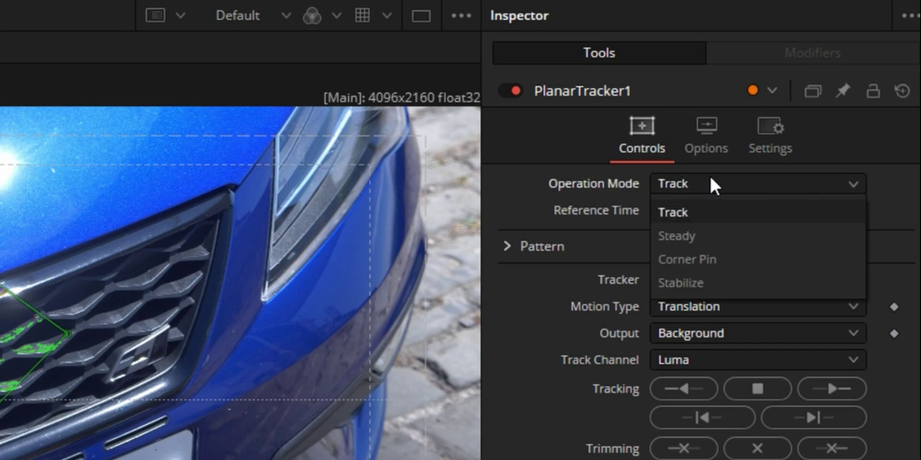
pyautogui.press('Escape')
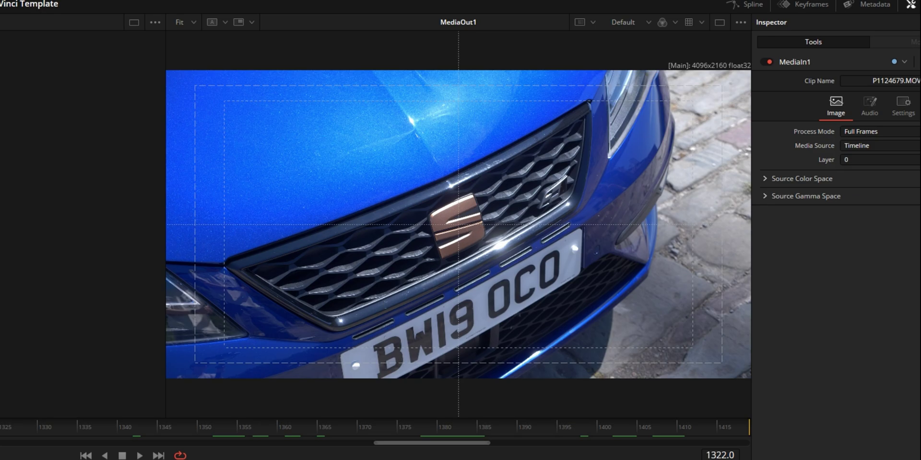
# Play the grille clip, then insert a Planar Tracker via the 'pl' tool search
pyautogui.press('space')
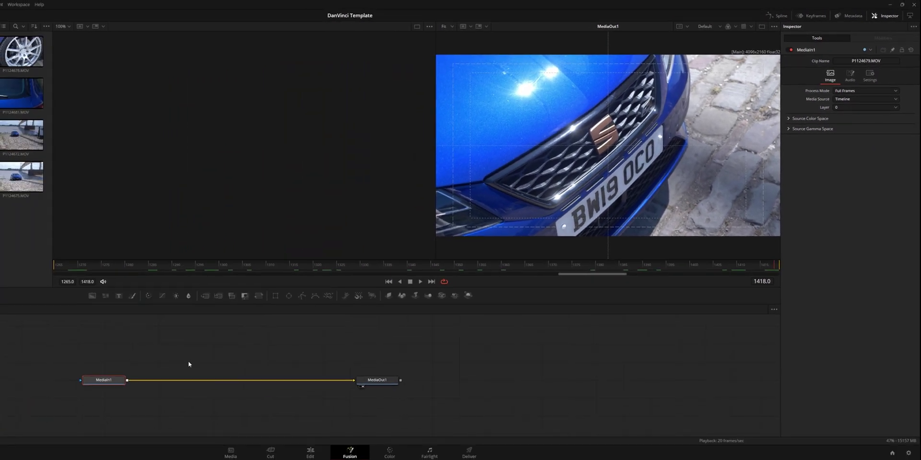
pyautogui.hotkey('shift', 'space')
pyautogui.write('pla')
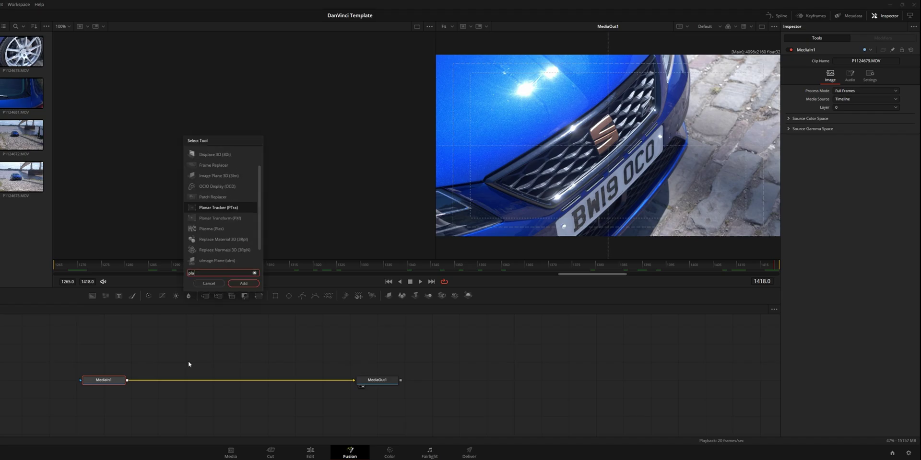
pyautogui.press('Return')
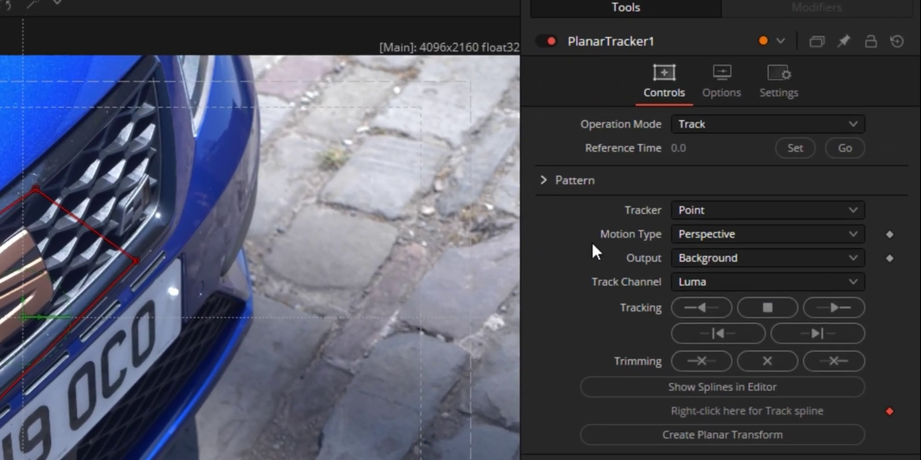
# Set the tracker's Motion Type to Translation and set the reference time for the grille track
pyautogui.click(690, 232)
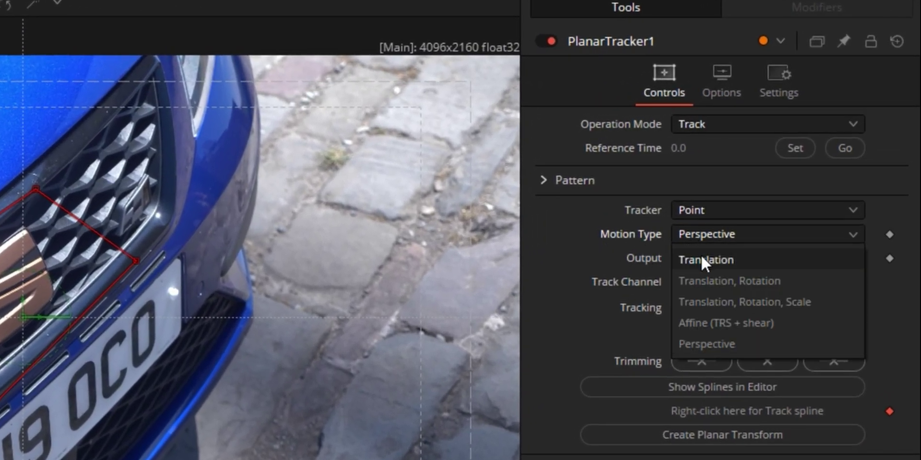
pyautogui.click(701, 256)
pyautogui.click(796, 147)
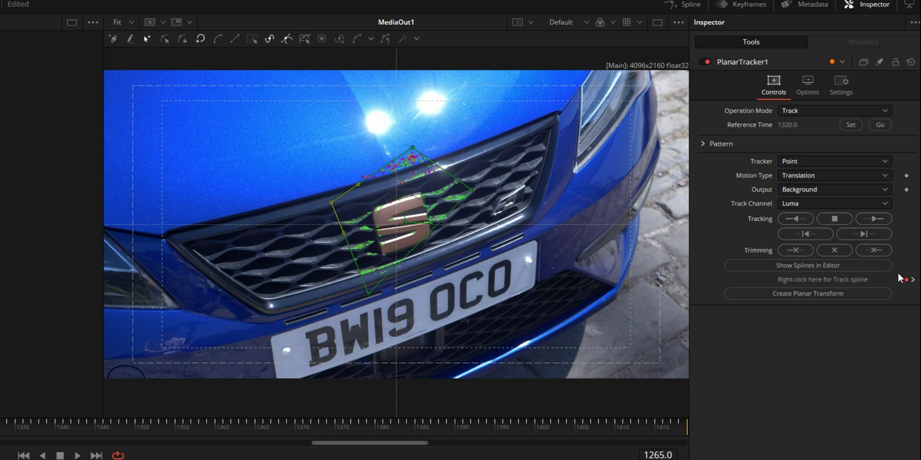
# Switch PlanarTracker1 to Stabilize mode and add a Transform node after it
pyautogui.click(811, 111)
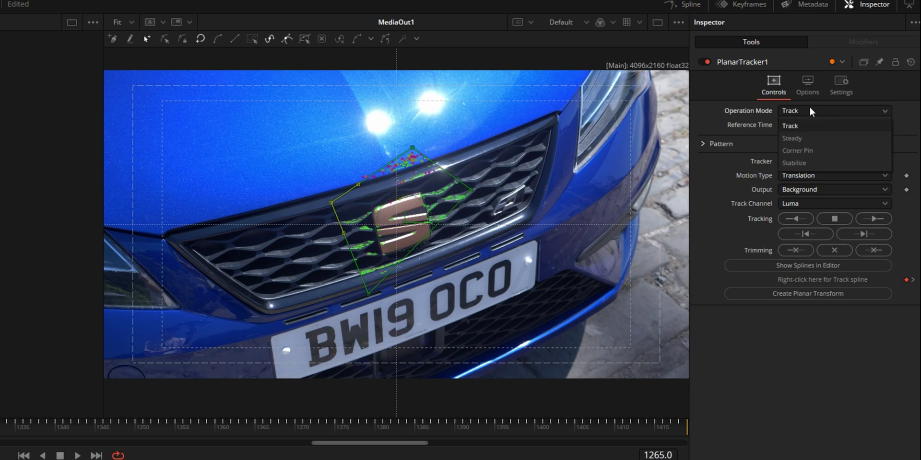
pyautogui.click(810, 163)
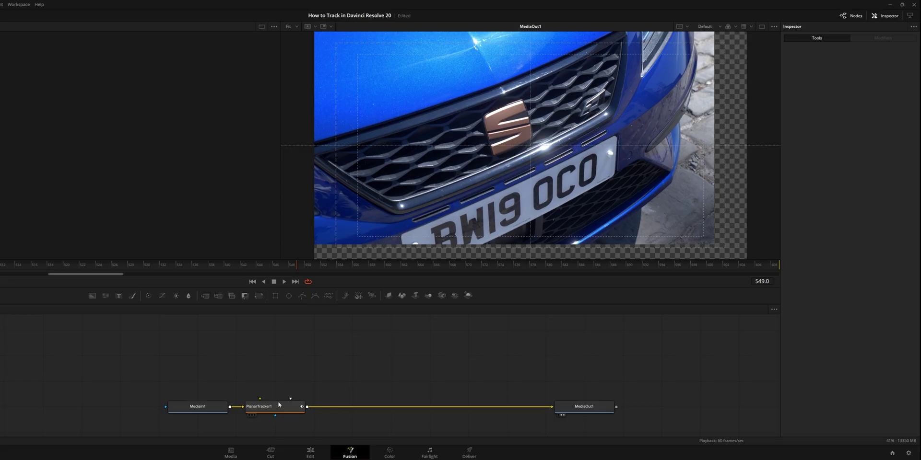
pyautogui.click(258, 297)
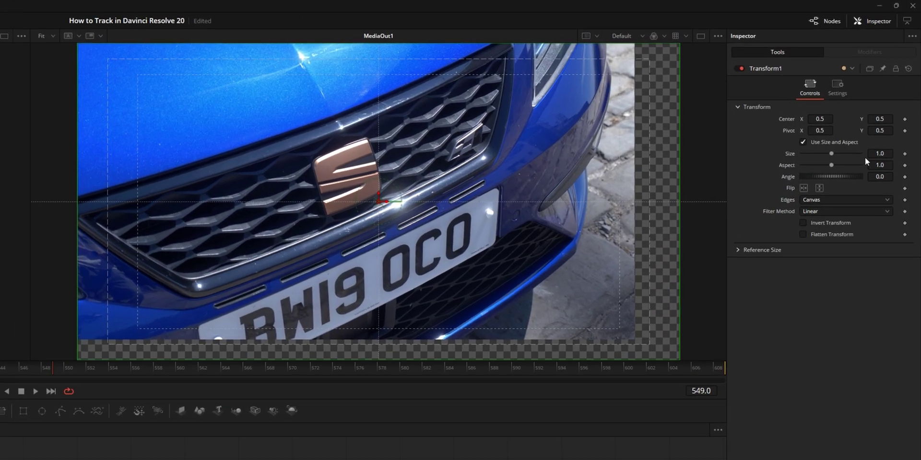
# Scale the stabilized grille shot to about 1.323 and shift Center X to 0.555 and Center Y
pyautogui.moveTo(882, 111); pyautogui.dragTo(888, 110)
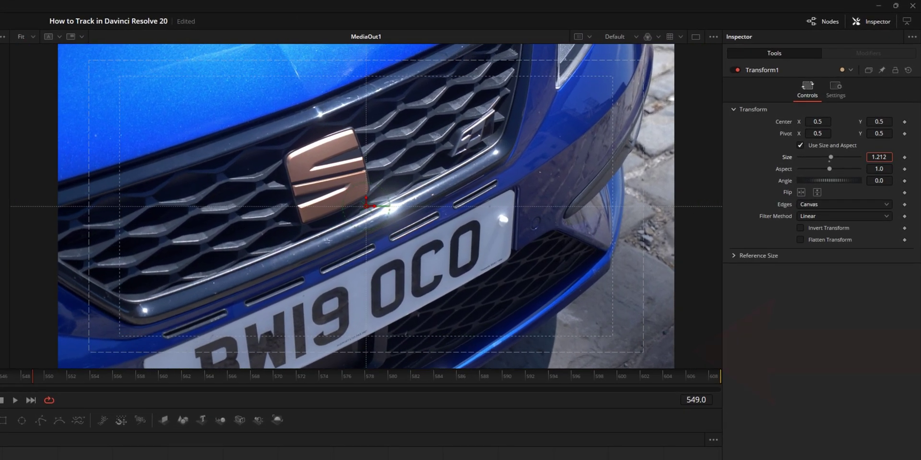
pyautogui.moveTo(879, 157); pyautogui.dragTo(884, 157)
pyautogui.moveTo(817, 121); pyautogui.dragTo(823, 122)
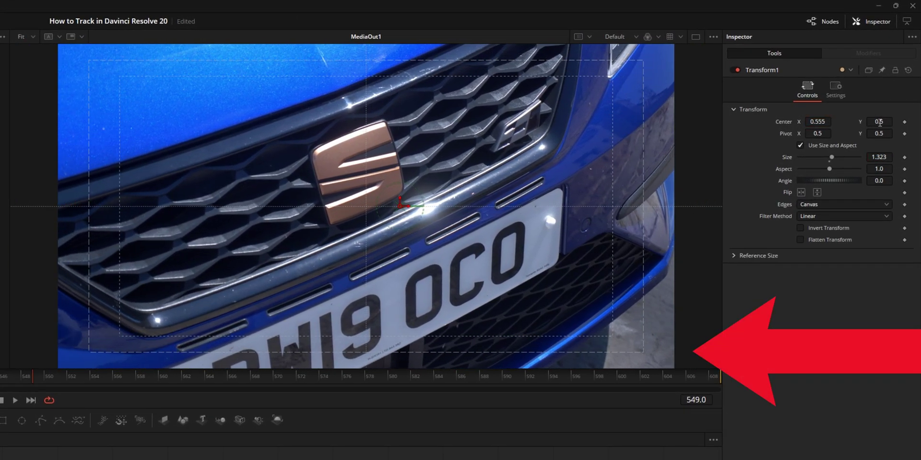
pyautogui.moveTo(879, 123); pyautogui.dragTo(883, 123)
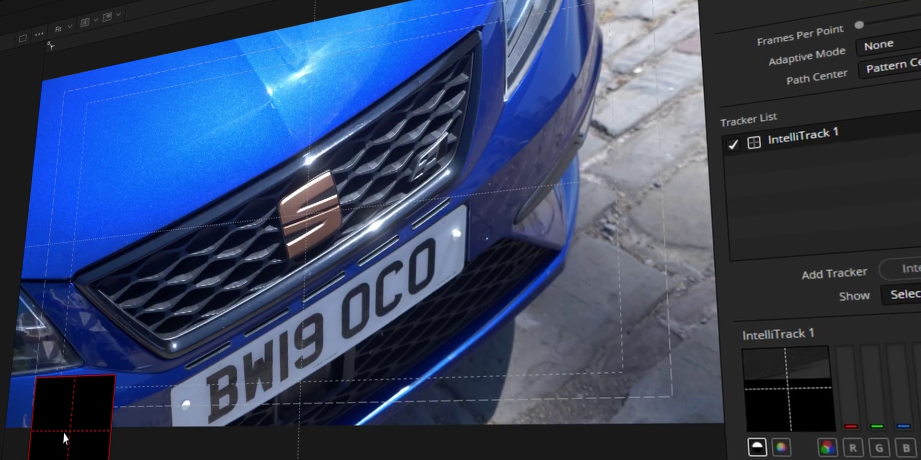
# Place the tracker box on the bumper and select the MediaIn1 node
pyautogui.moveTo(64, 439); pyautogui.dragTo(455, 235)
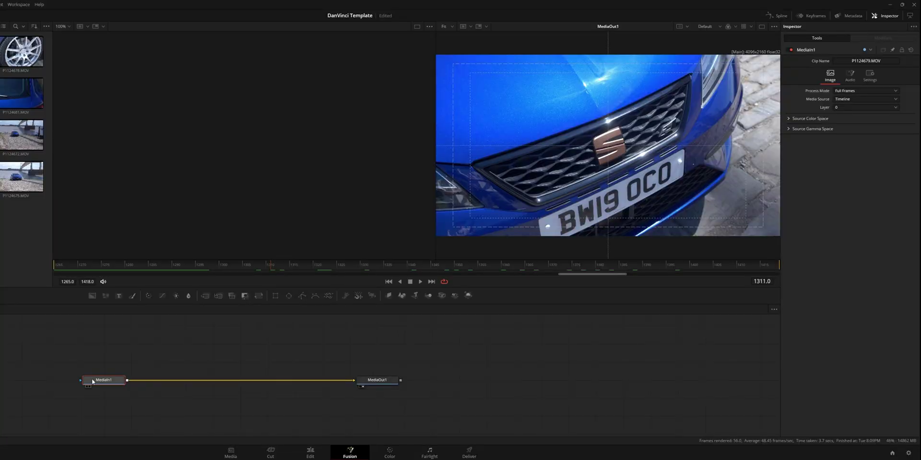
pyautogui.click(88, 382)
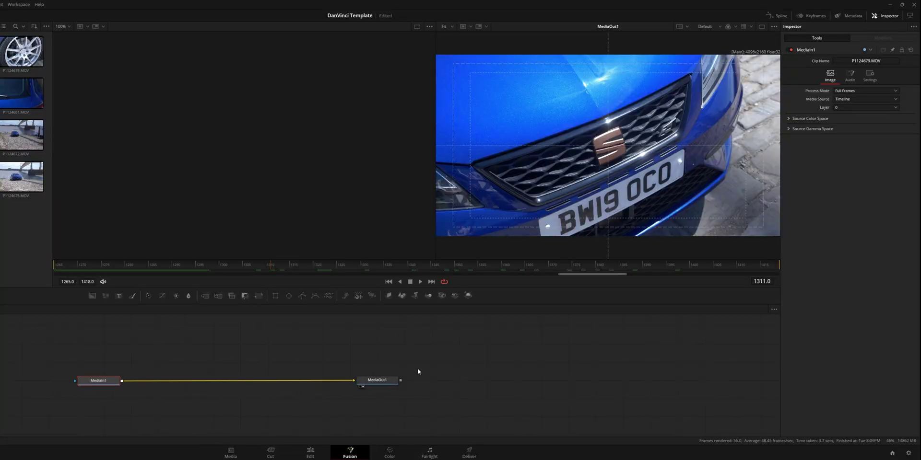
# Add a Tracker node and track the bumper spot beside the number plate forward and backward
pyautogui.hotkey('shift', 'space')
pyautogui.write('pla')
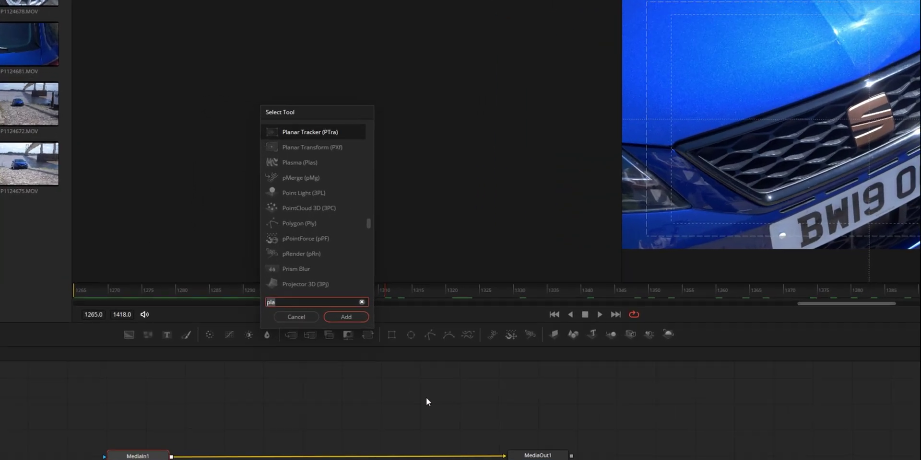
pyautogui.press('BackSpace')
pyautogui.press('BackSpace')
pyautogui.press('BackSpace')
pyautogui.write('tracker')
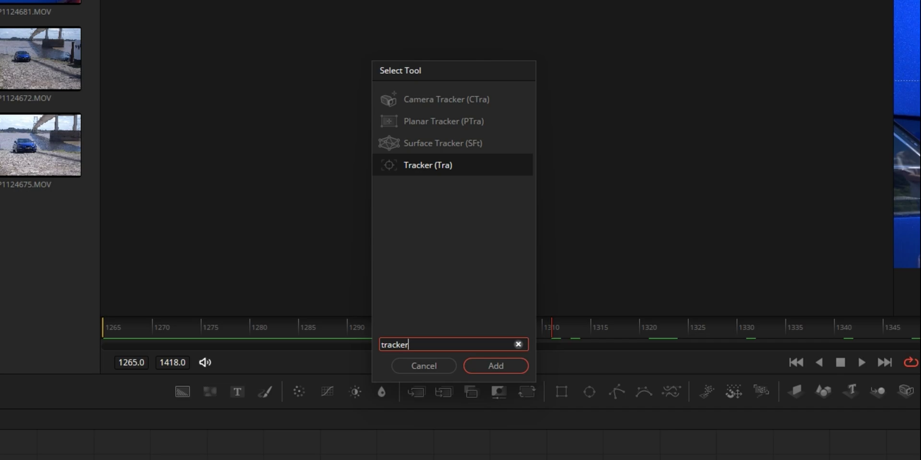
pyautogui.press('Return')
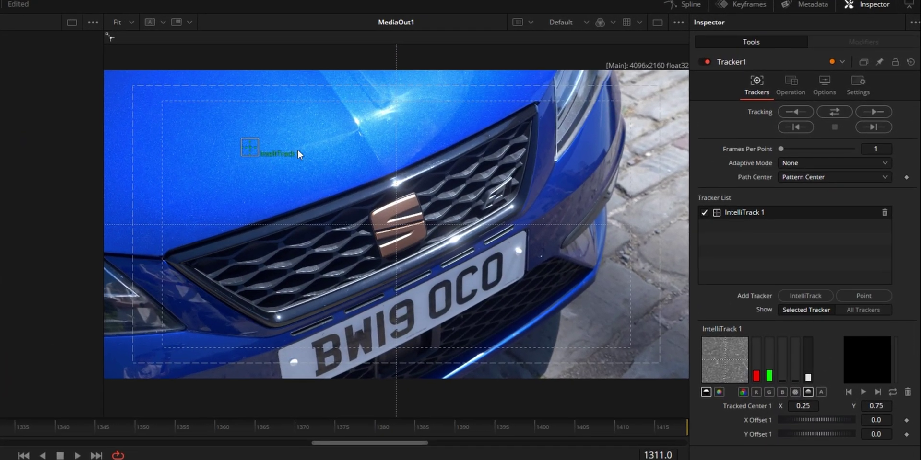
pyautogui.moveTo(248, 148); pyautogui.dragTo(518, 253)
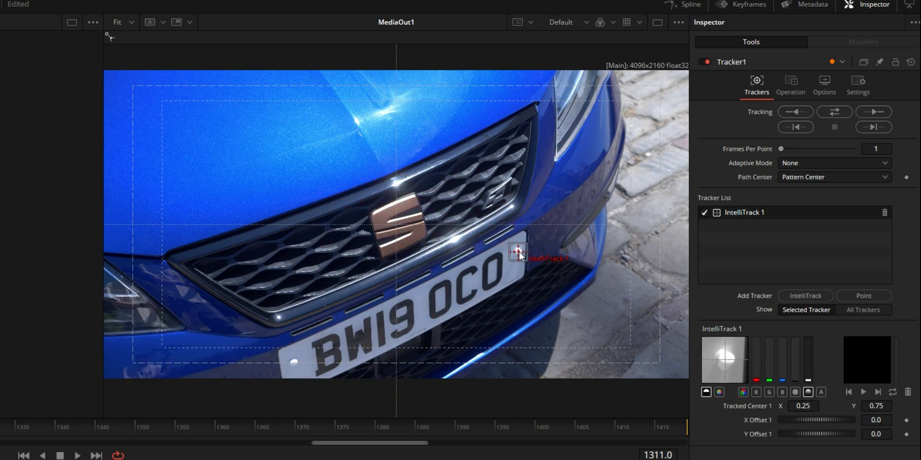
pyautogui.click(827, 113)
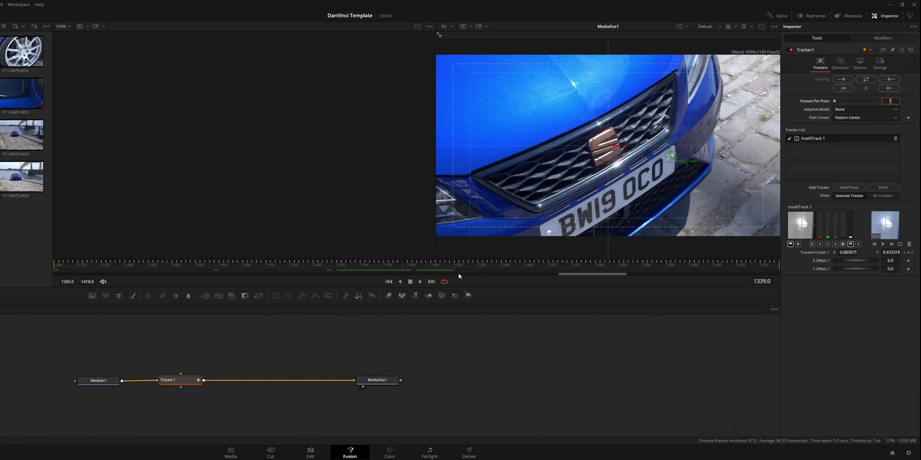
# Scrub back a few frames and display Tracker1's Tracked Center Displacement curve in the Spline graph
pyautogui.scroll(8, 545, 140)
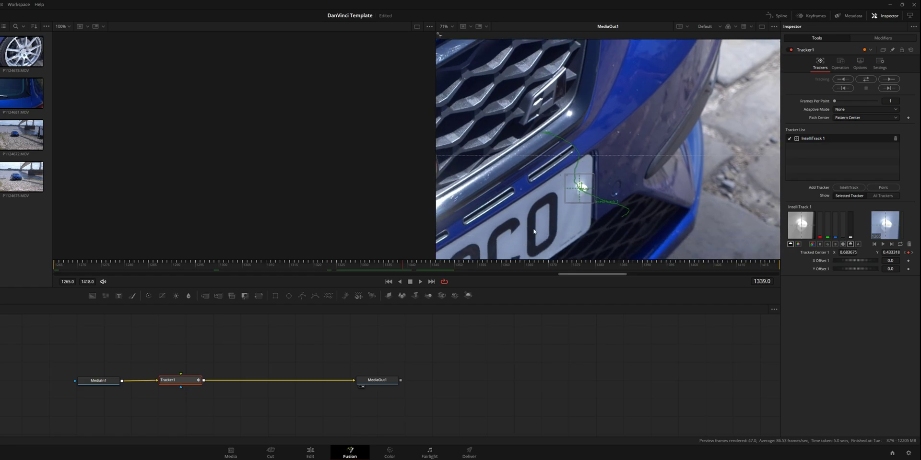
pyautogui.moveTo(364, 264); pyautogui.dragTo(387, 267)
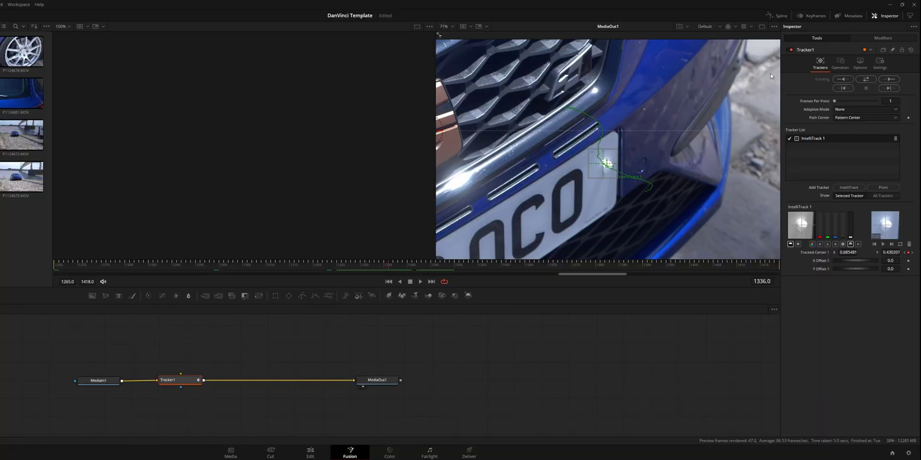
pyautogui.click(777, 16)
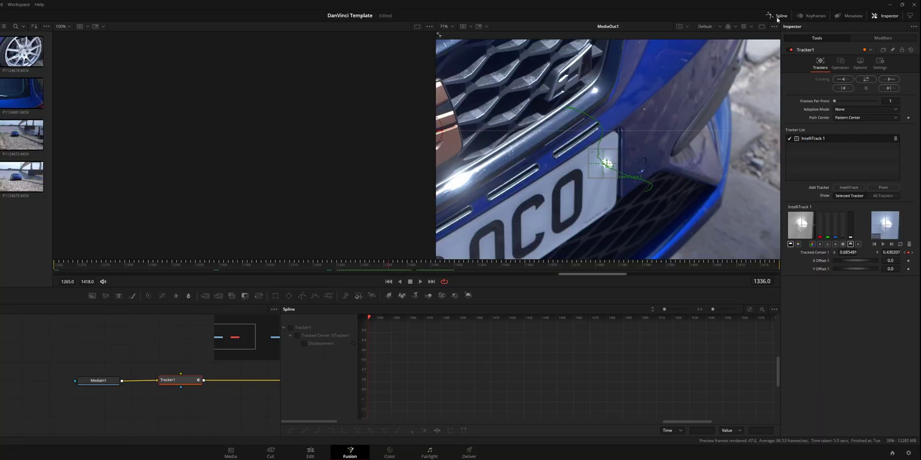
pyautogui.click(291, 328)
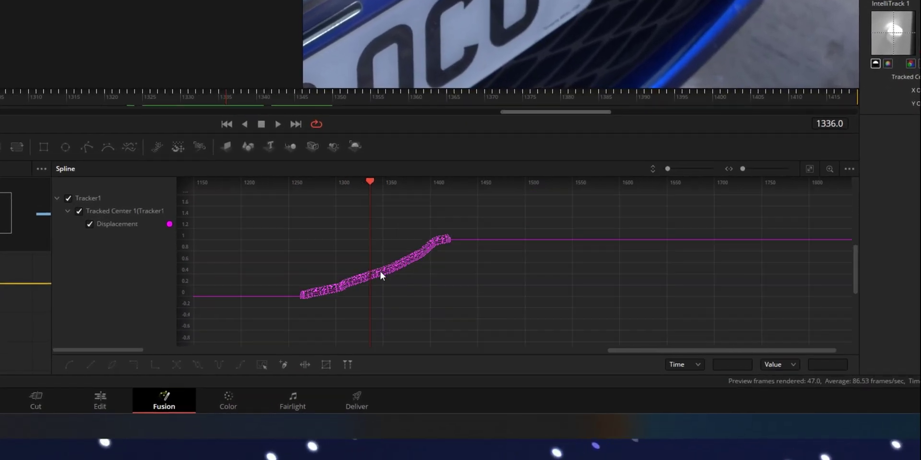
pyautogui.scroll(3, 383, 271)
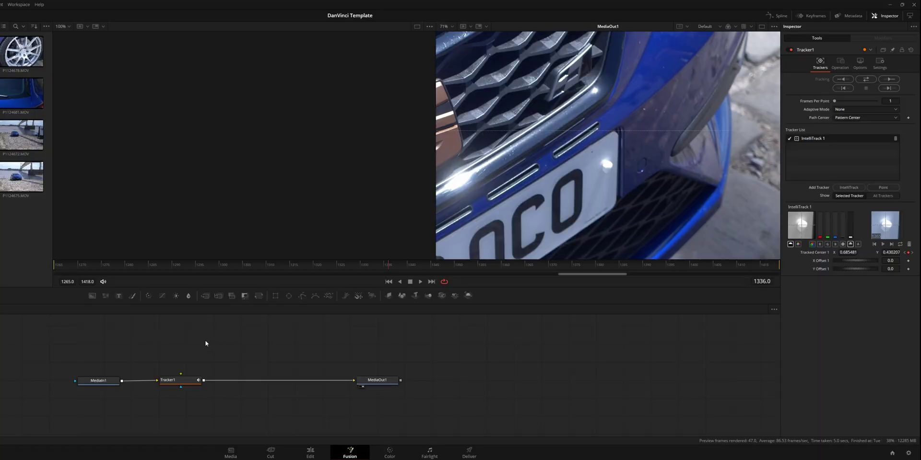
# Add a Text+ node from the tool search
pyautogui.hotkey('shift', 'space')
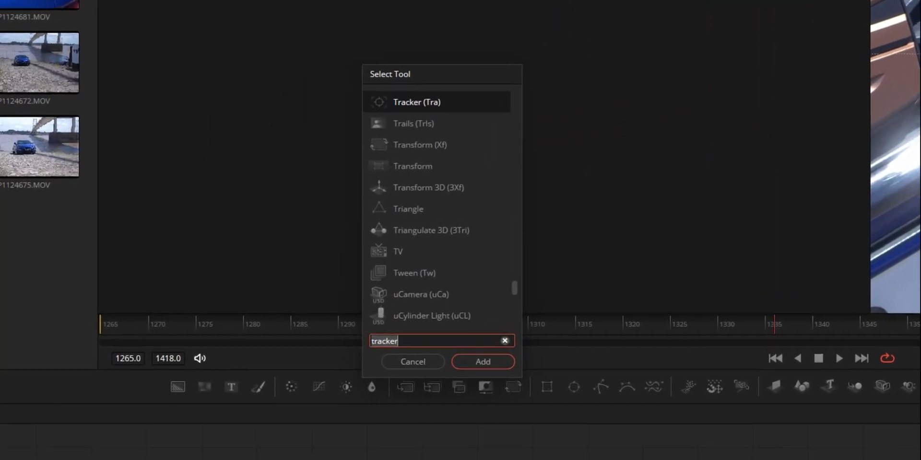
pyautogui.write('text+')
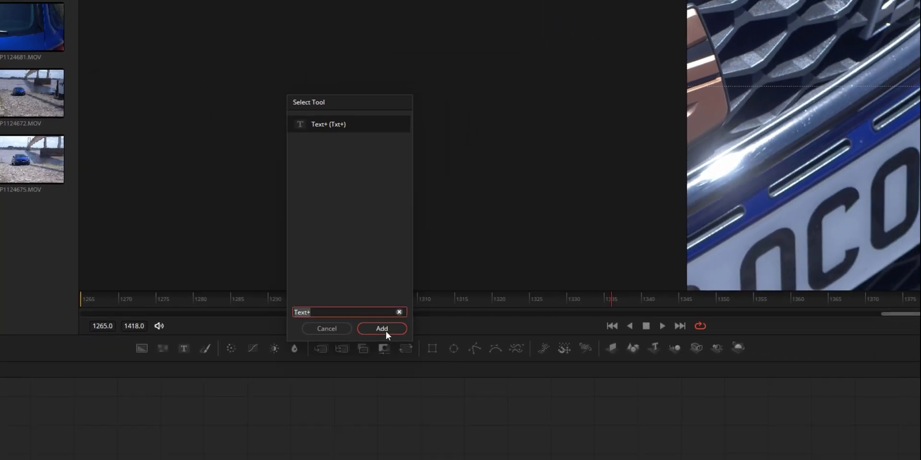
pyautogui.click(495, 366)
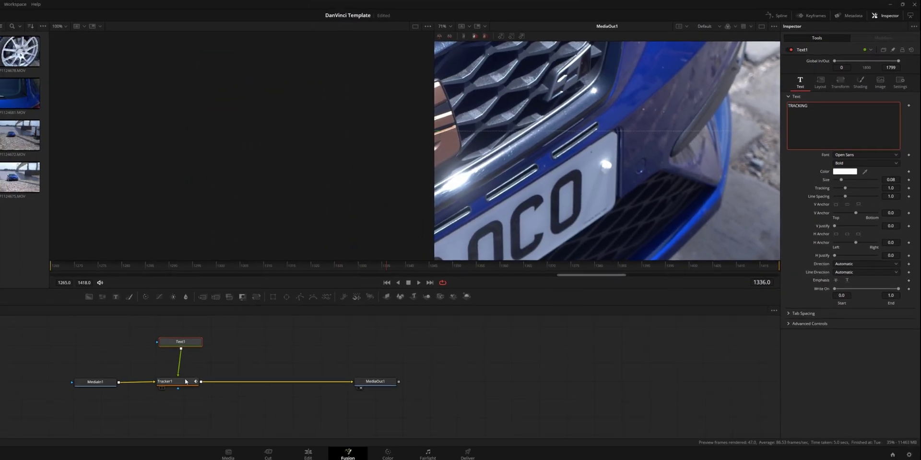
# Set Tracker1's Operation to Match Move, then show Text1's Layout settings
pyautogui.click(185, 381)
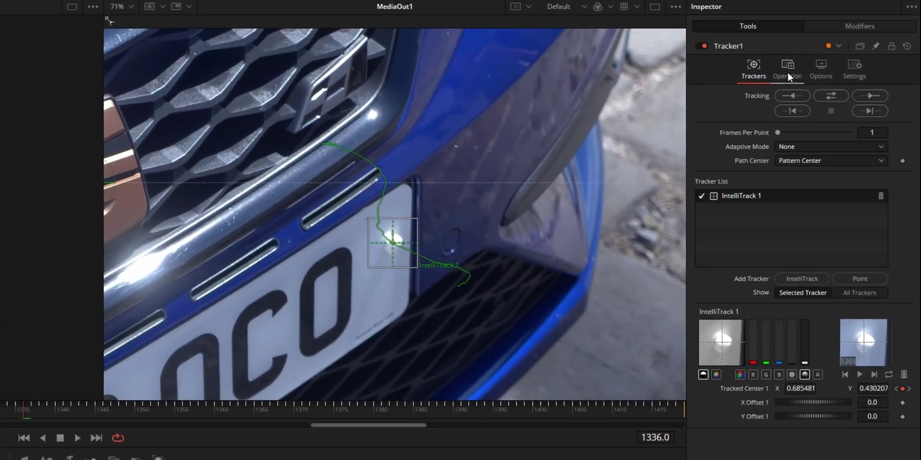
pyautogui.click(839, 64)
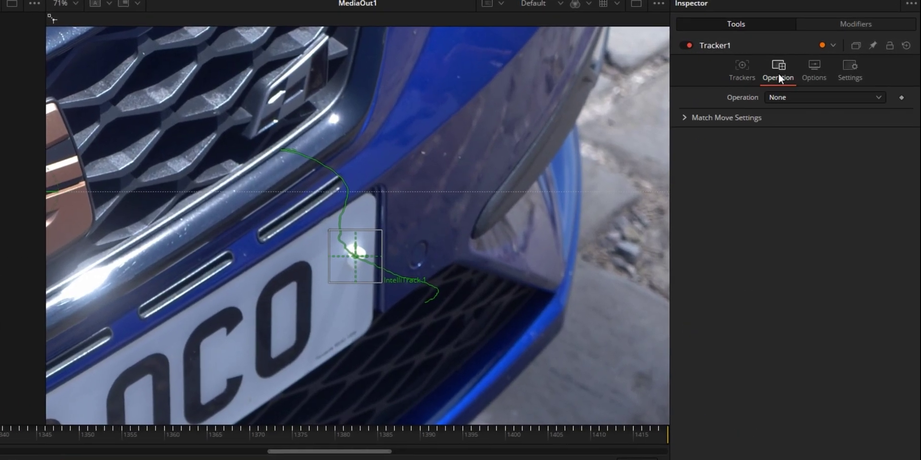
pyautogui.click(808, 98)
pyautogui.click(806, 120)
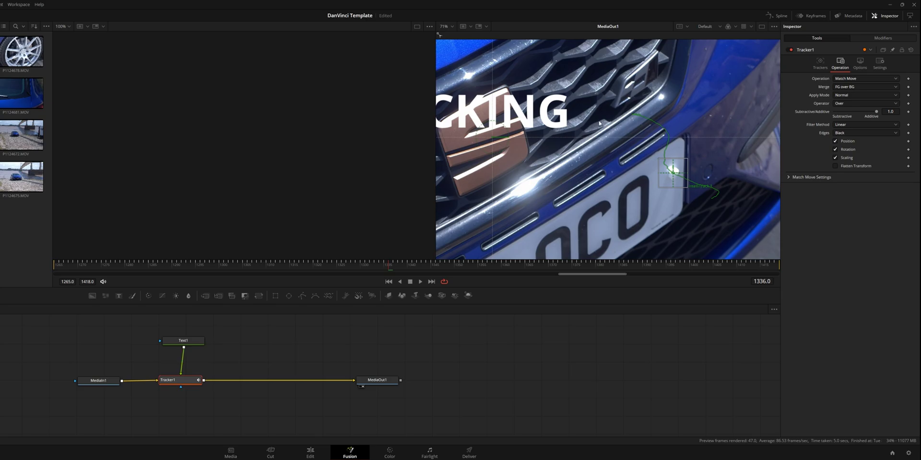
pyautogui.hotkey('ctrl', 'f')
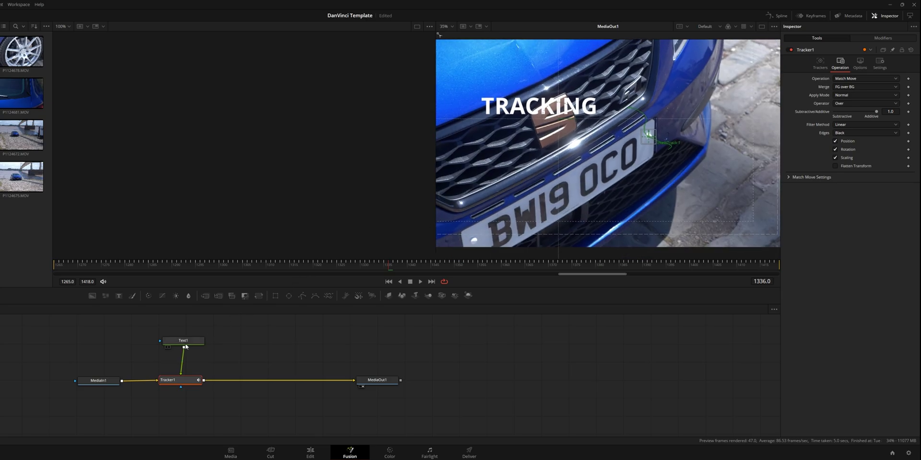
pyautogui.click(188, 344)
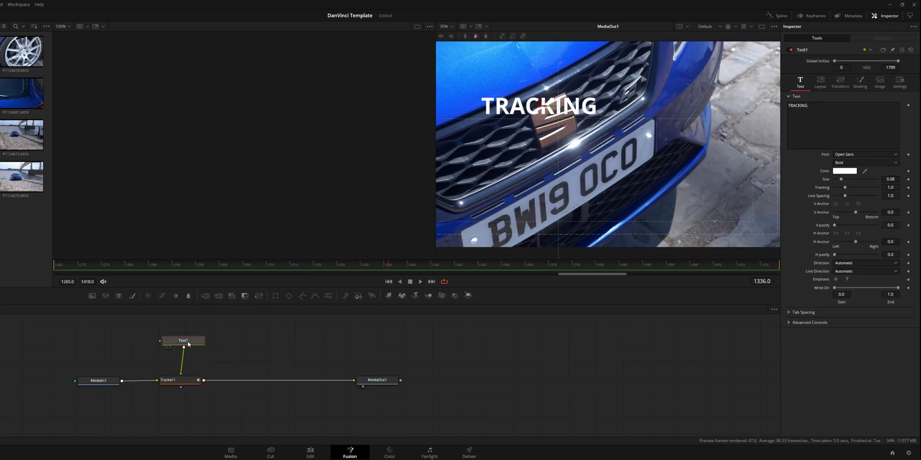
pyautogui.click(820, 81)
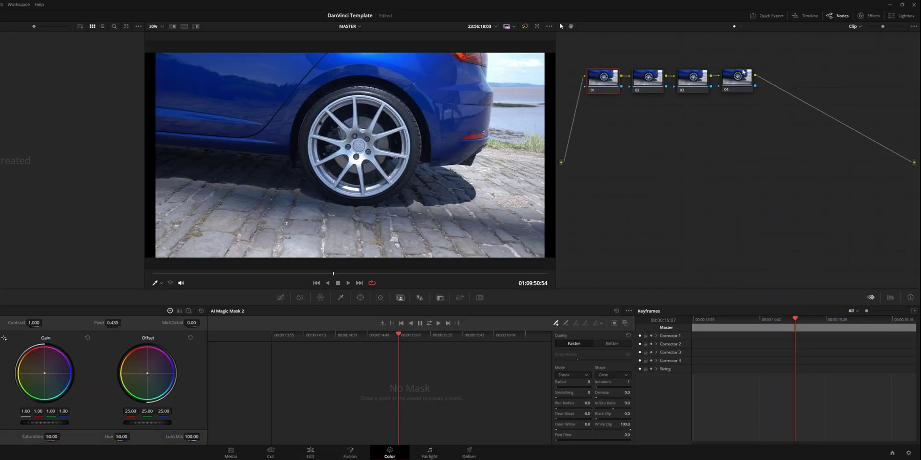
# Add serial node 05 after node 04 and enable a Circle window on it
pyautogui.hotkey('alt', 's')
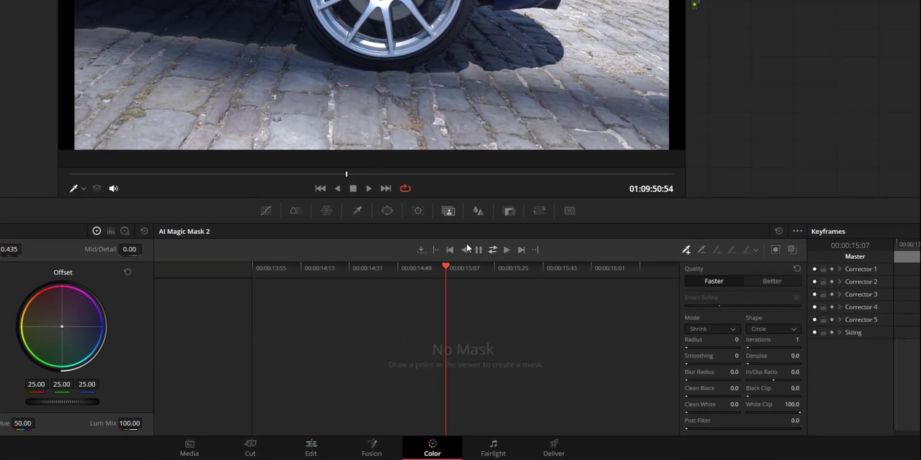
pyautogui.click(416, 214)
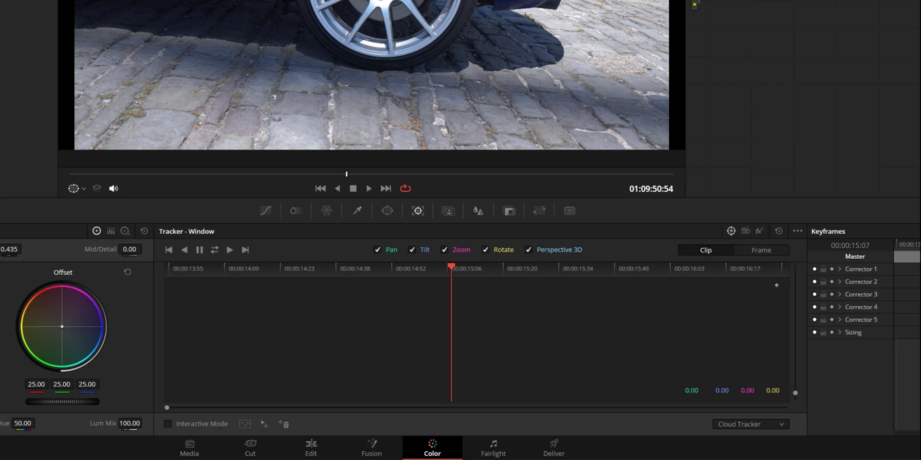
pyautogui.click(388, 213)
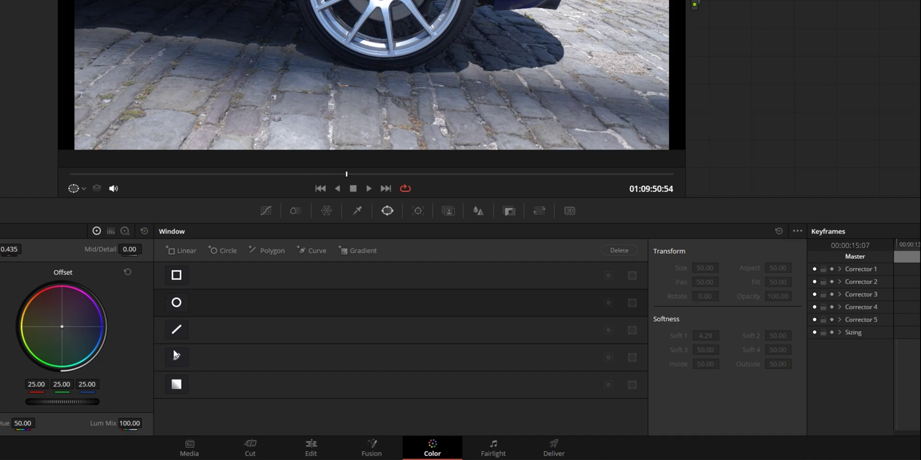
pyautogui.click(177, 303)
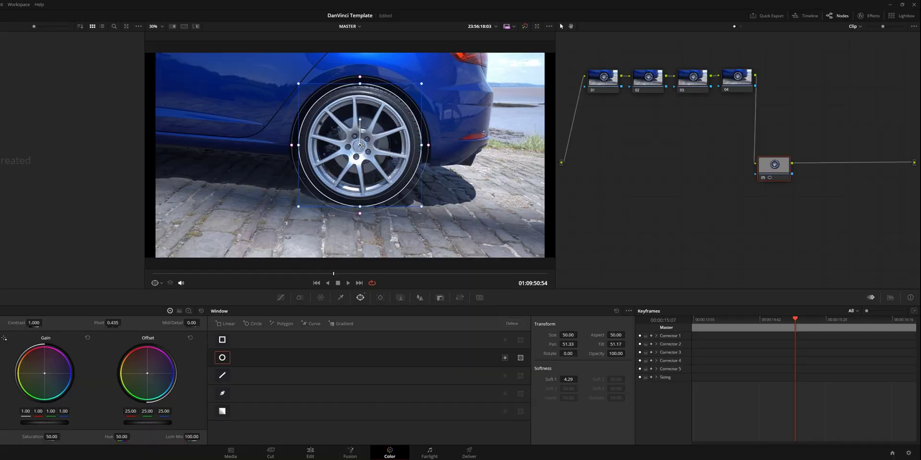
# Position and shrink the circle window over the rear wheel and tighten its soft edge
pyautogui.moveTo(424, 151); pyautogui.dragTo(426, 156)
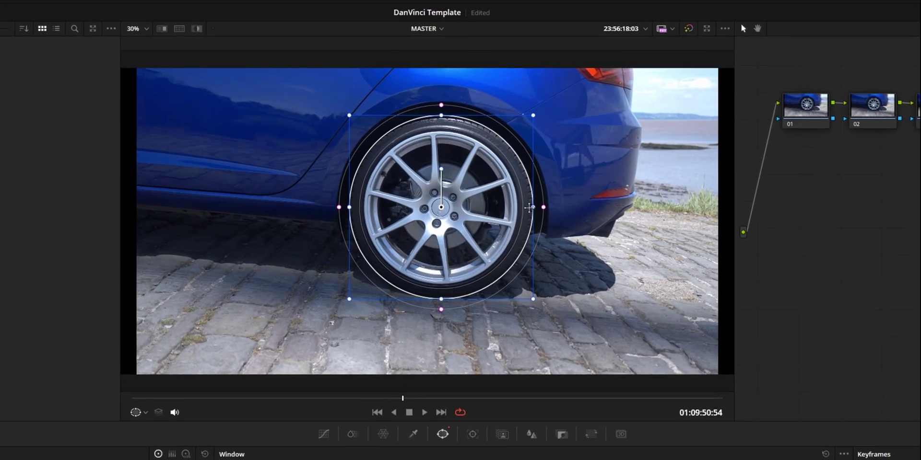
pyautogui.moveTo(359, 85); pyautogui.dragTo(360, 89)
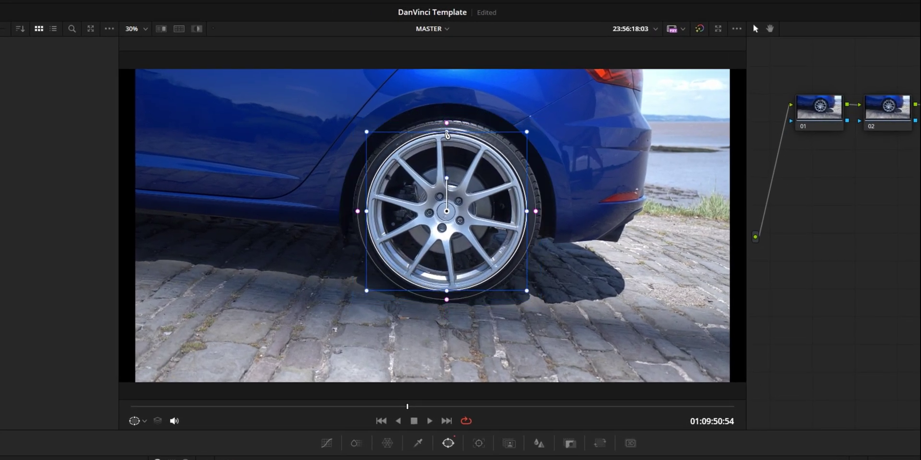
pyautogui.scroll(1, 441, 308)
pyautogui.scroll(2, 440, 307)
pyautogui.moveTo(452, 294); pyautogui.dragTo(453, 288)
pyautogui.moveTo(592, 153); pyautogui.dragTo(558, 252)
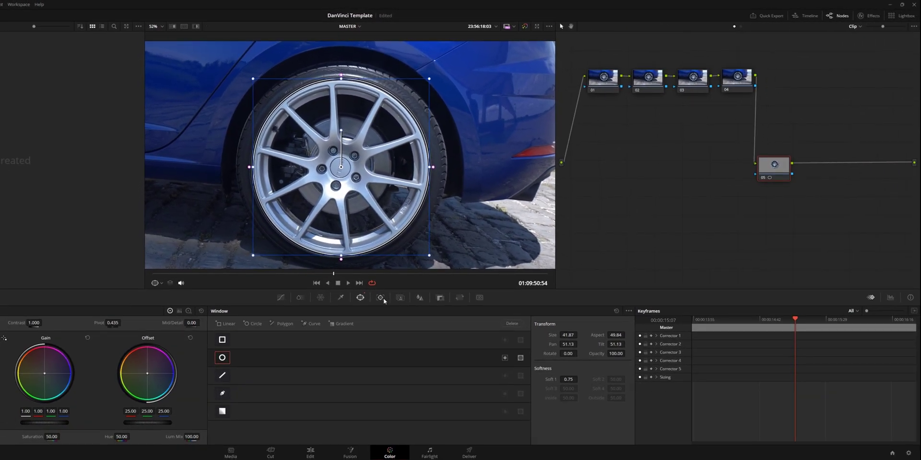
pyautogui.click(380, 298)
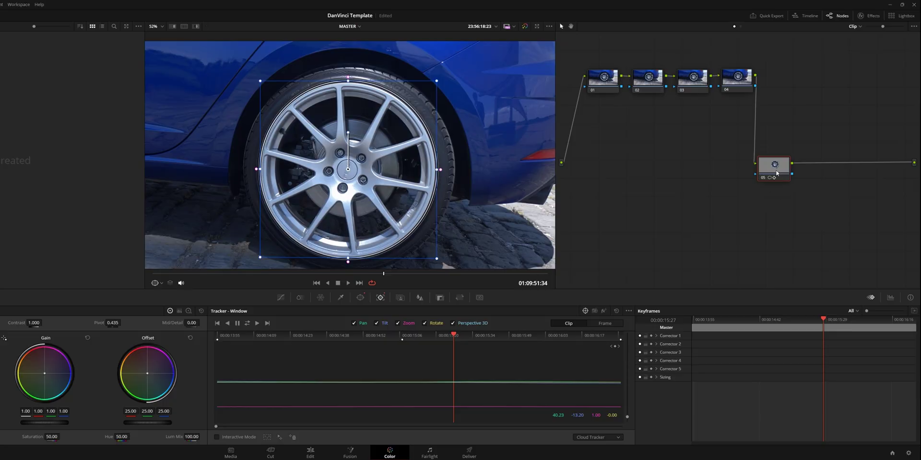
# Preview the isolated wheel with Highlight, raising Gain and lowering Gamma to brighten it
pyautogui.moveTo(776, 173); pyautogui.dragTo(757, 184)
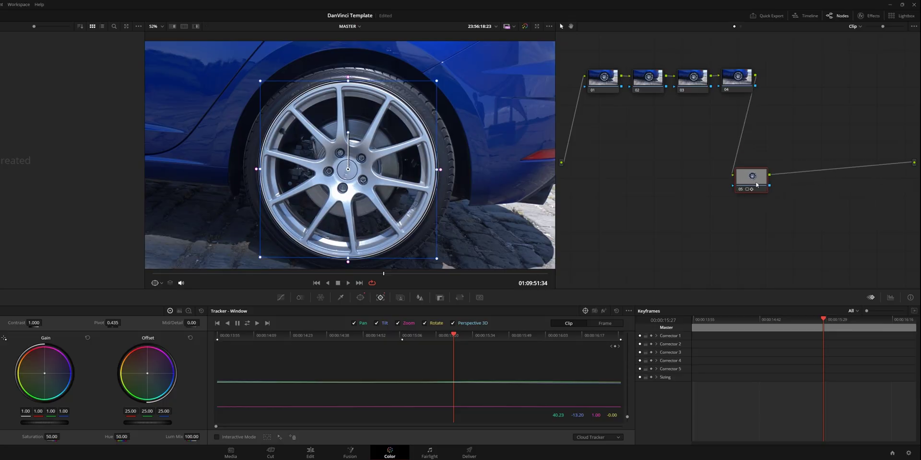
pyautogui.click(195, 26)
pyautogui.moveTo(453, 334); pyautogui.dragTo(383, 333)
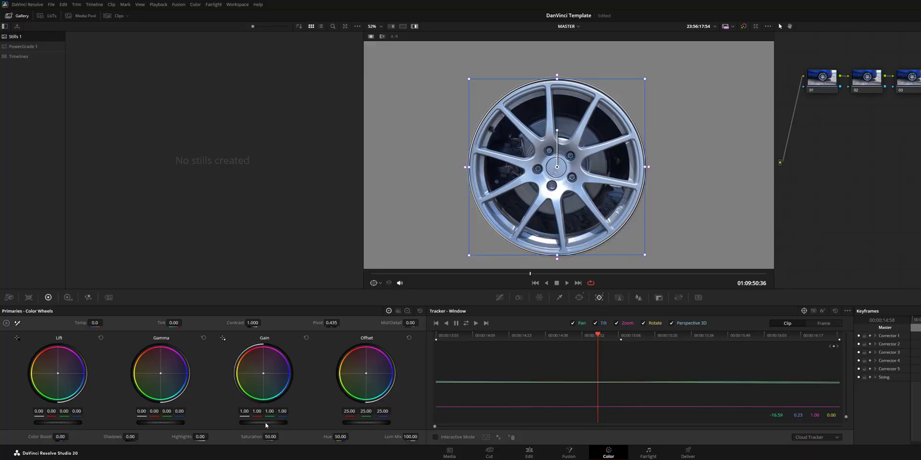
pyautogui.moveTo(263, 422); pyautogui.dragTo(271, 422)
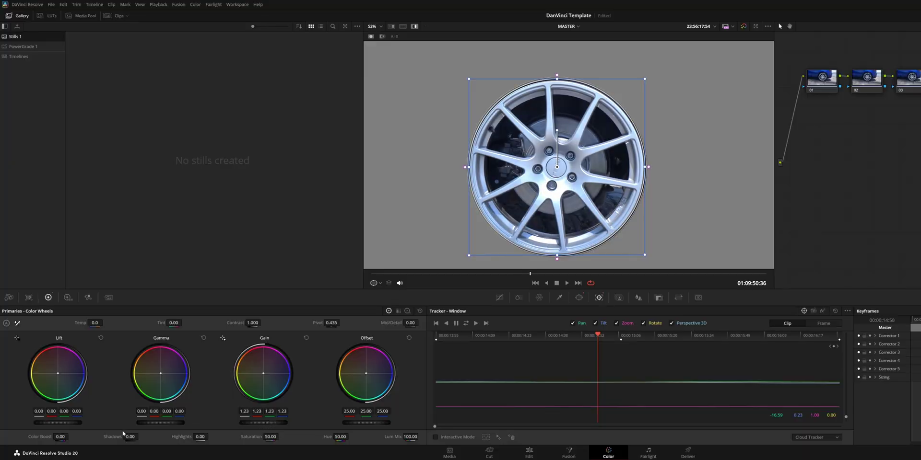
pyautogui.moveTo(144, 422); pyautogui.dragTo(137, 423)
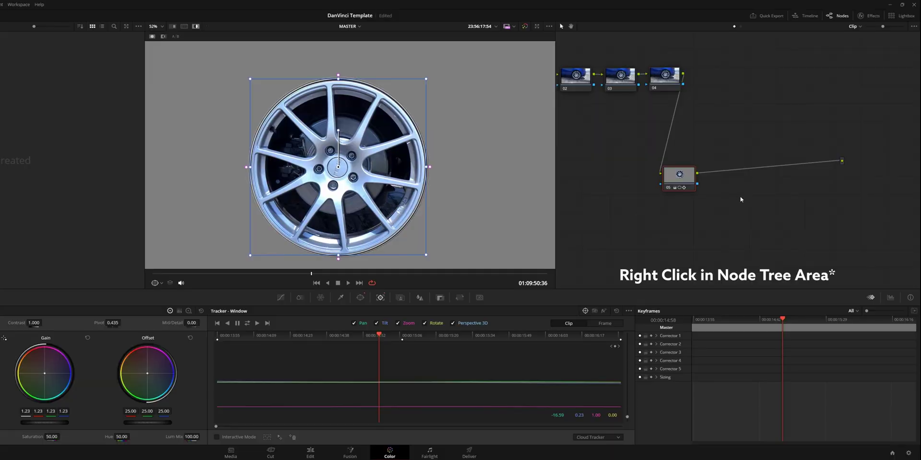
# Add an alpha output fed by node 05, then play the clip on the Edit page
pyautogui.rightClick(740, 200)
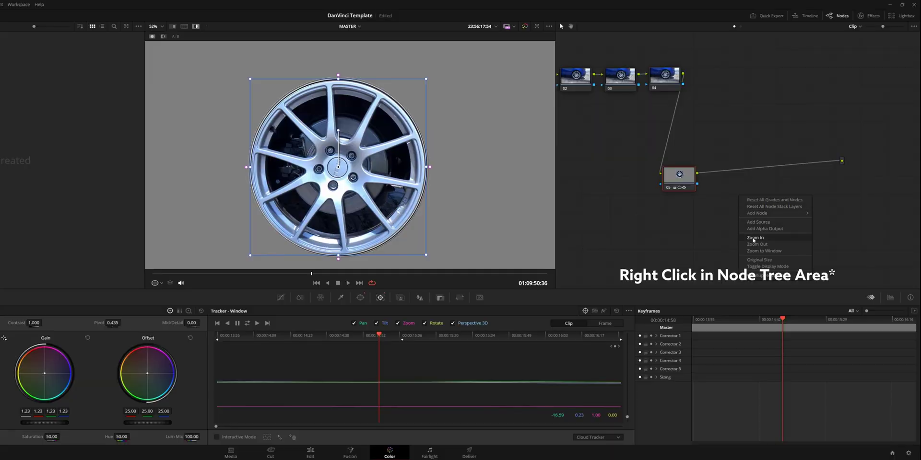
pyautogui.click(764, 230)
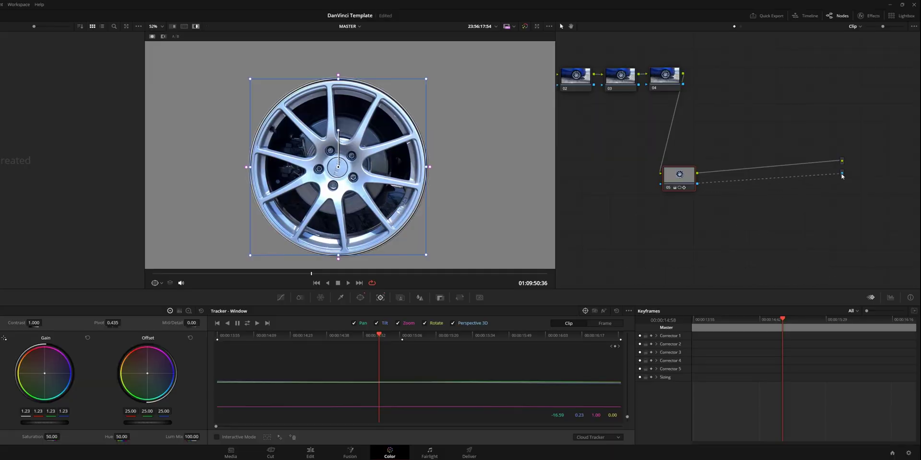
pyautogui.moveTo(683, 189); pyautogui.dragTo(722, 181)
pyautogui.hotkey('shift', '4')
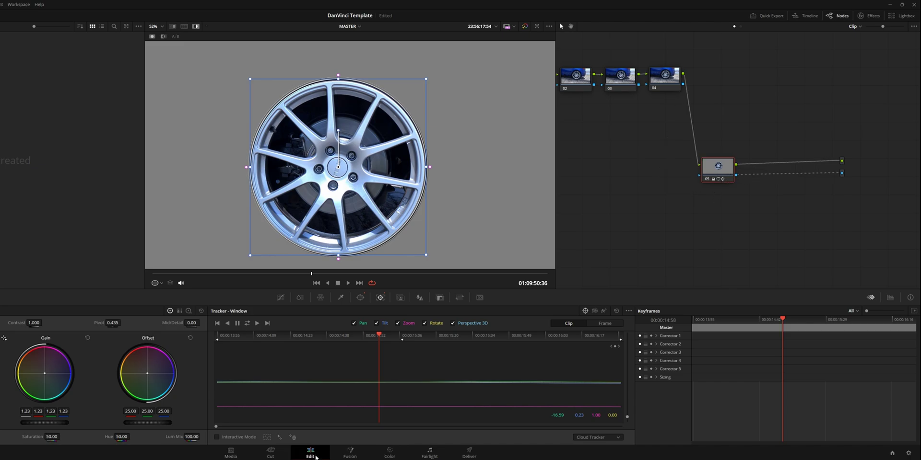
pyautogui.press('space')
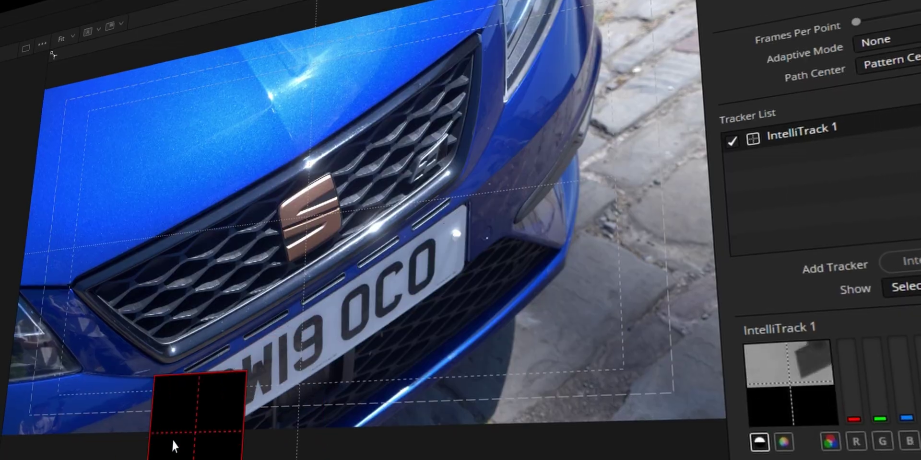
pyautogui.moveTo(173, 438); pyautogui.dragTo(458, 240)
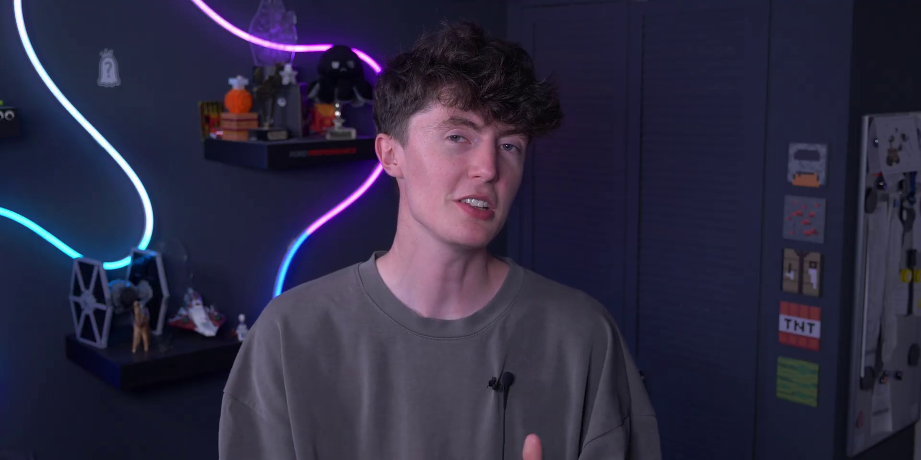